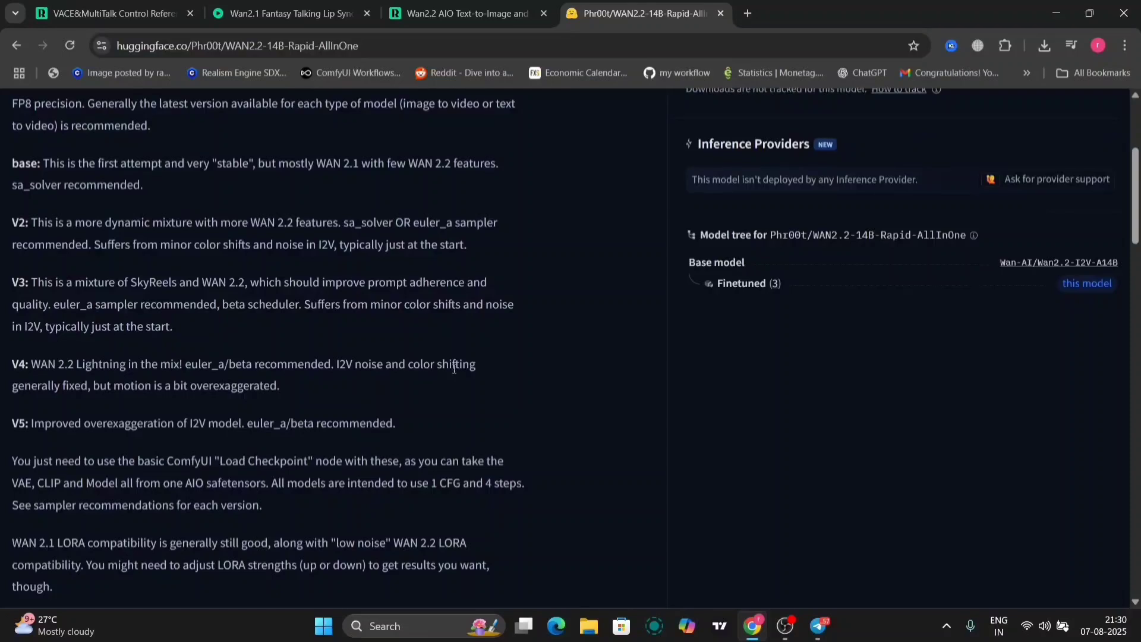
- Read the V3, V4 and V5 version notes on the WAN2.2-14B-Rapid-AllInOne model card
scroll(453, 369, "up", 1)
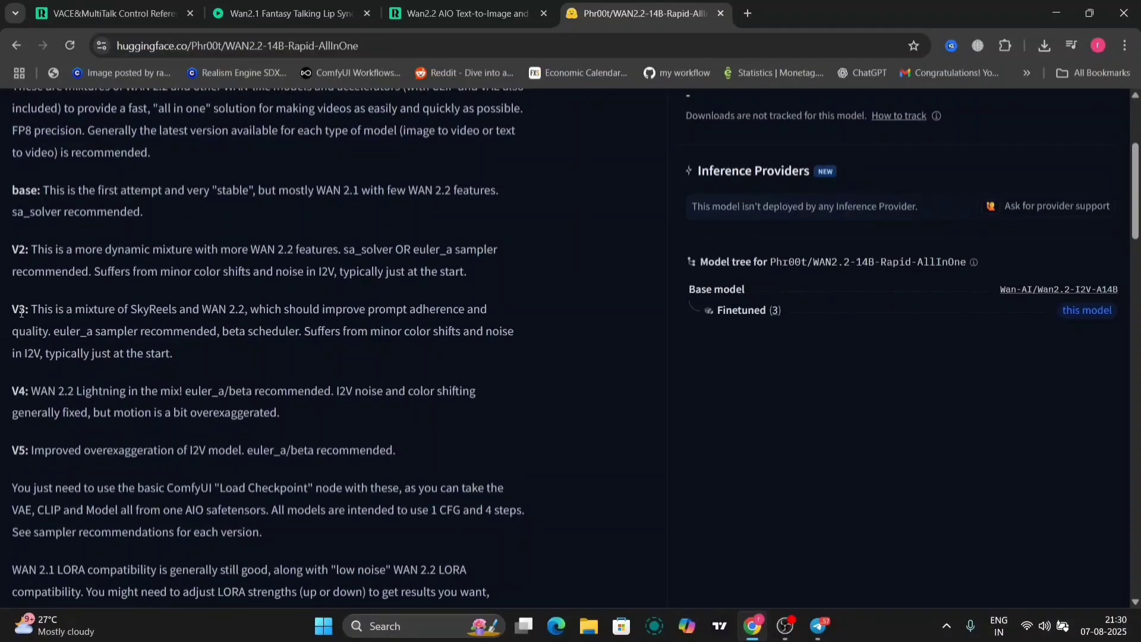
left_click_drag(33, 310, 204, 359)
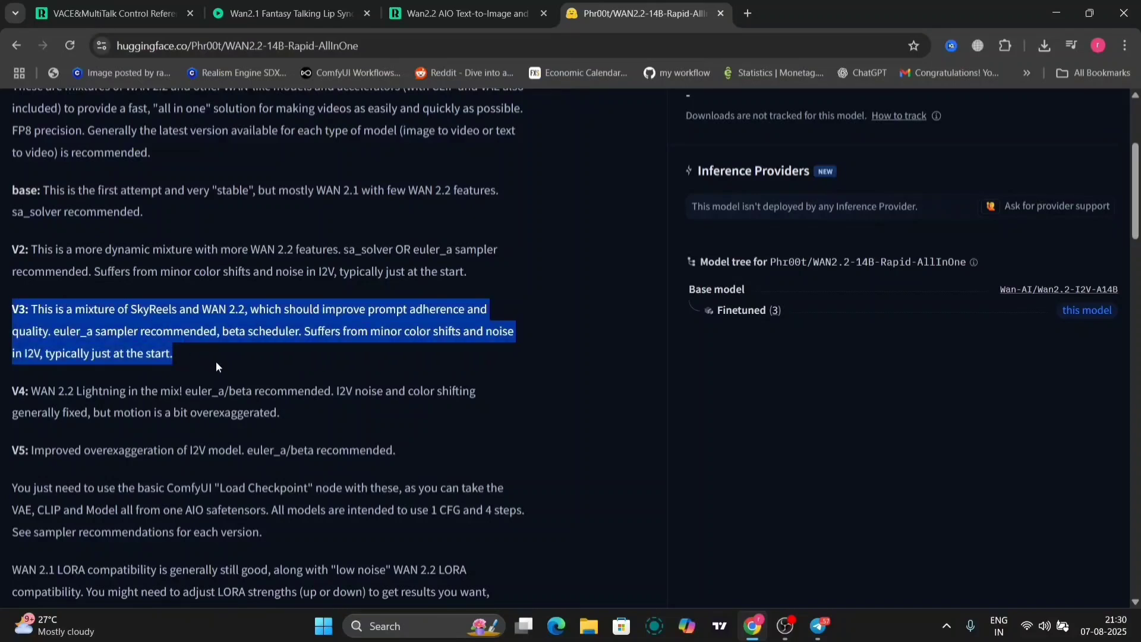
left_click_drag(1, 396, 294, 418)
left_click(295, 412)
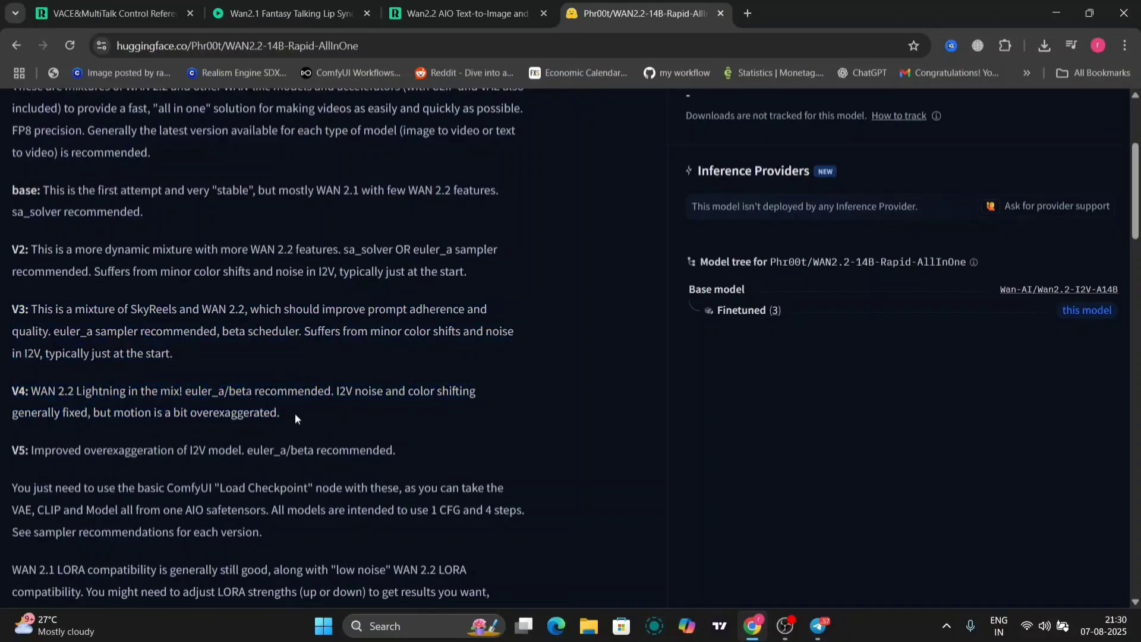
left_click_drag(4, 450, 414, 456)
scroll(355, 424, "up", 3)
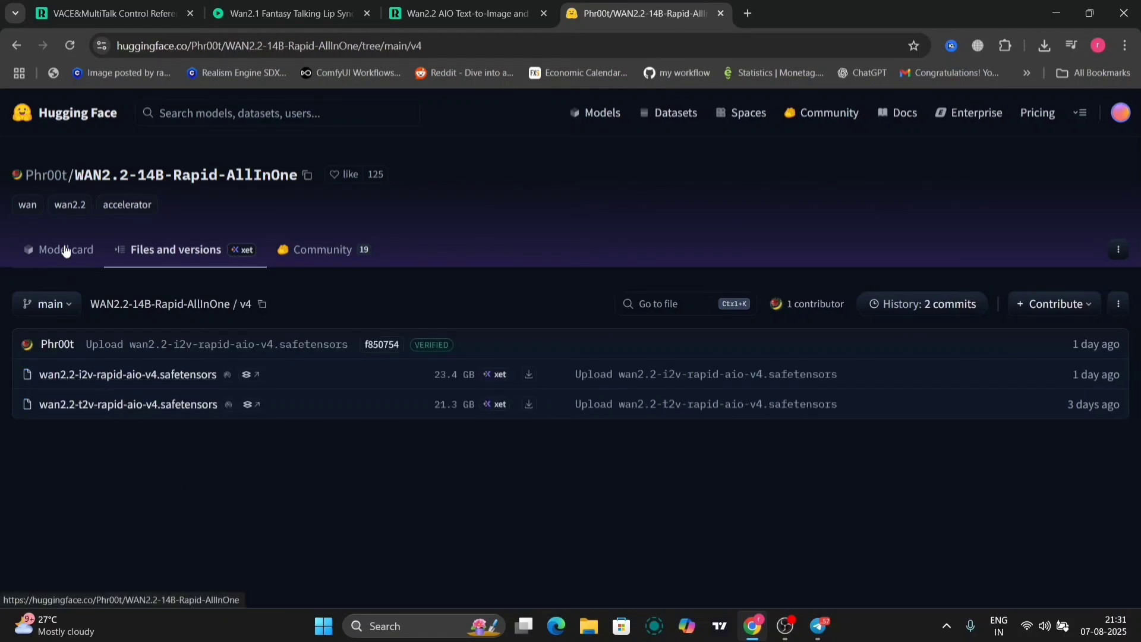
- Scroll through the model card's base-to-V5 notes and the 1 CFG, 4-step guidance
scroll(76, 501, "down", 2)
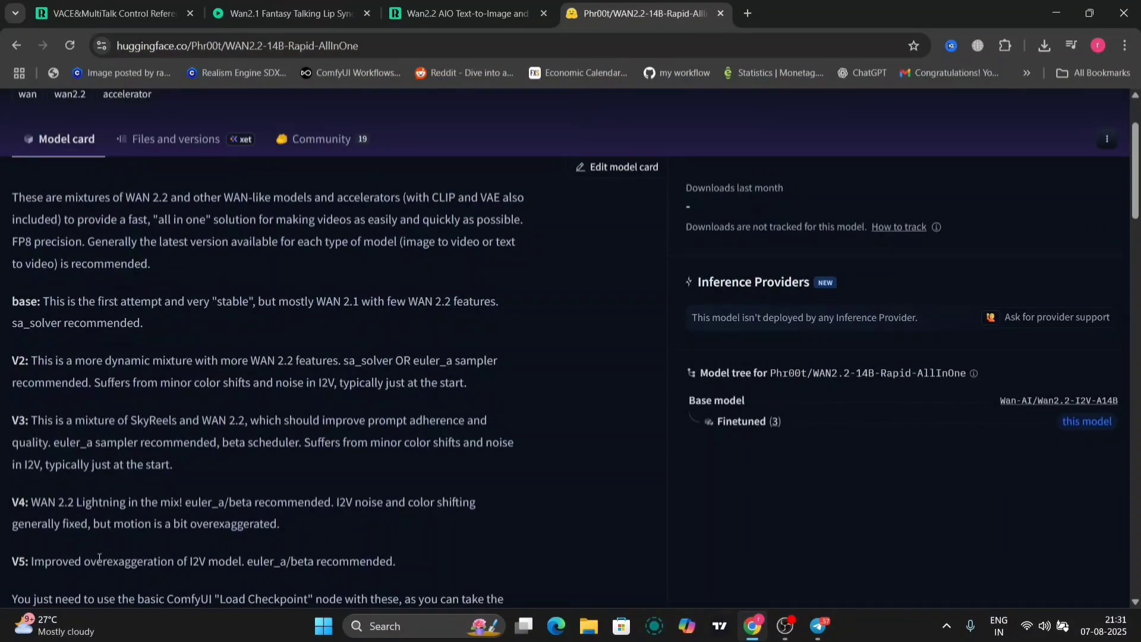
scroll(269, 551, "down", 1)
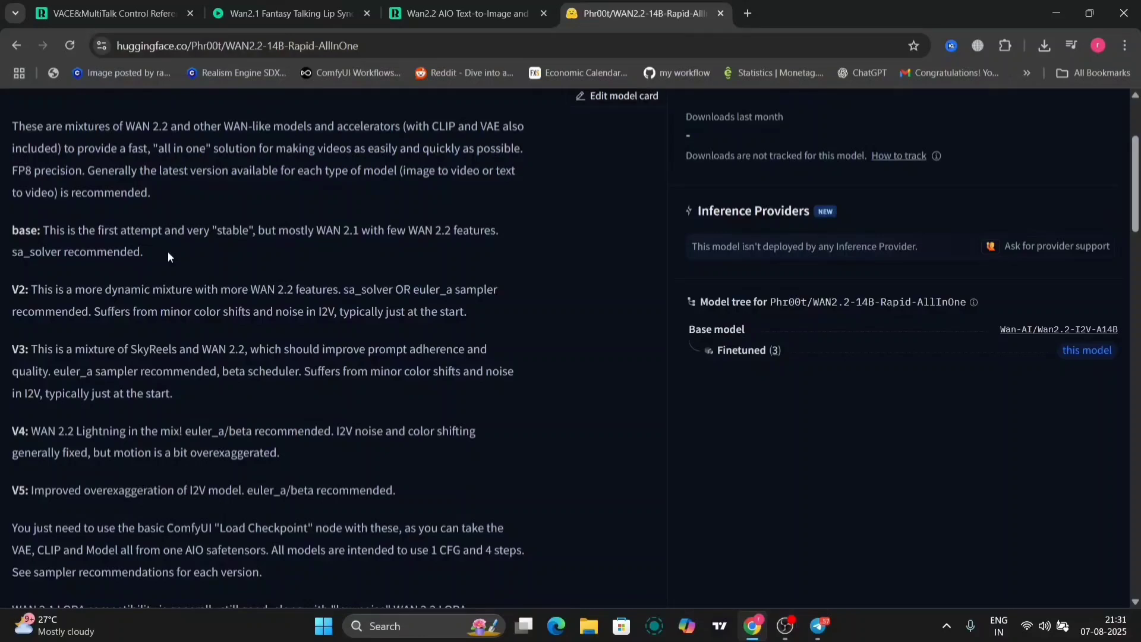
- Review the Wan2.2 AIO checkpoint, KSampler, latent nodes and positive prompt on RunningHub
left_click(438, 5)
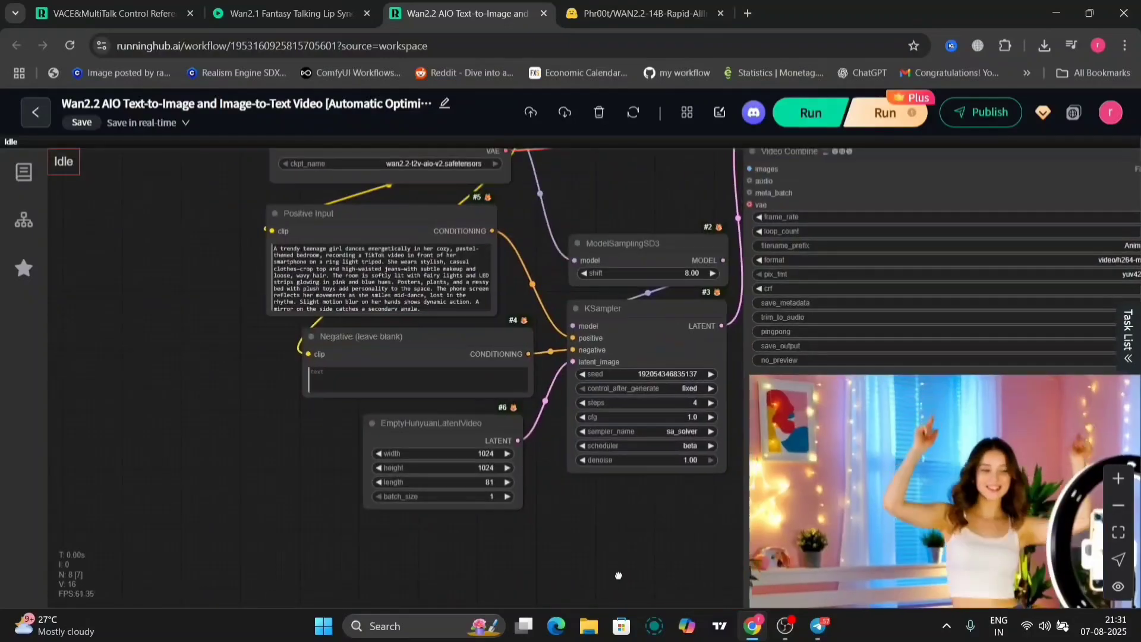
left_click_drag(541, 248, 566, 462)
scroll(566, 461, "up", 5)
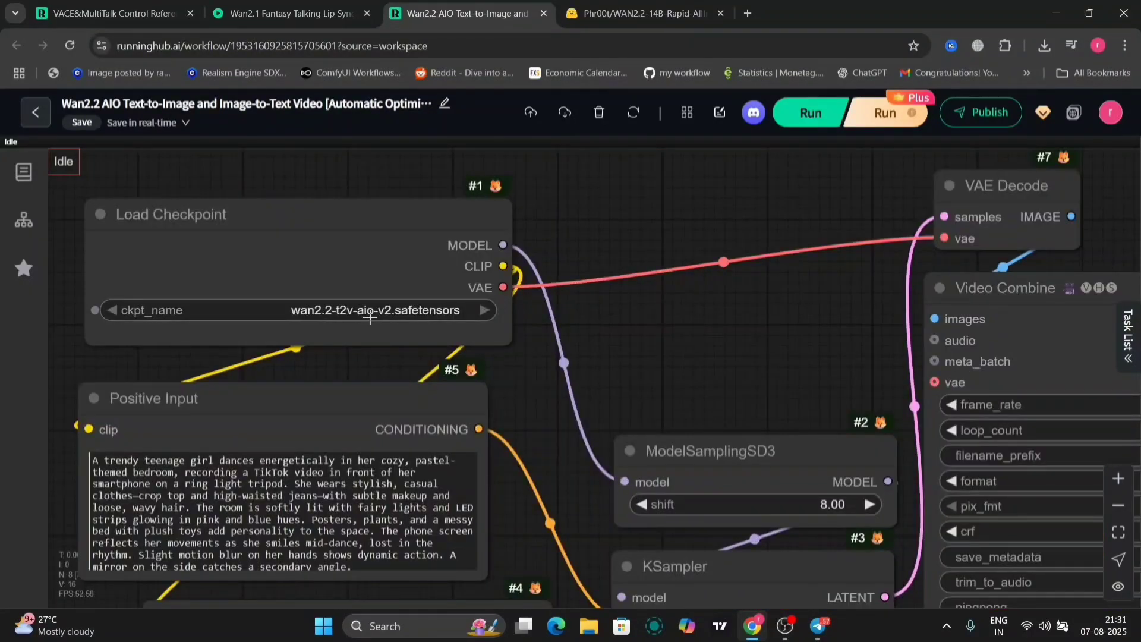
left_click_drag(507, 403, 597, 187)
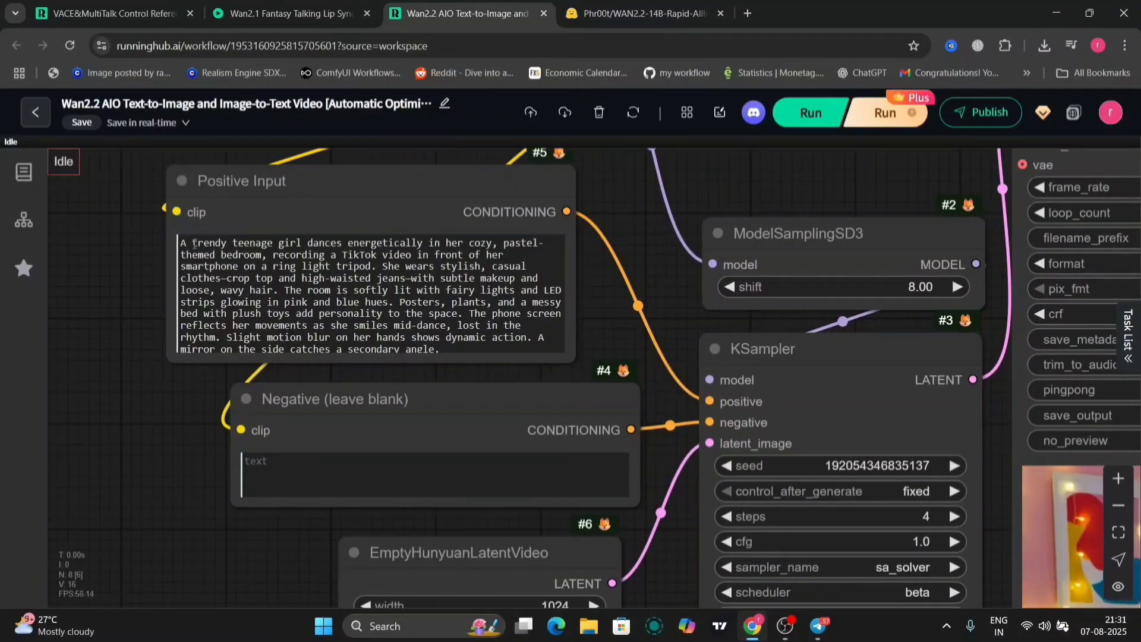
left_click_drag(195, 243, 343, 242)
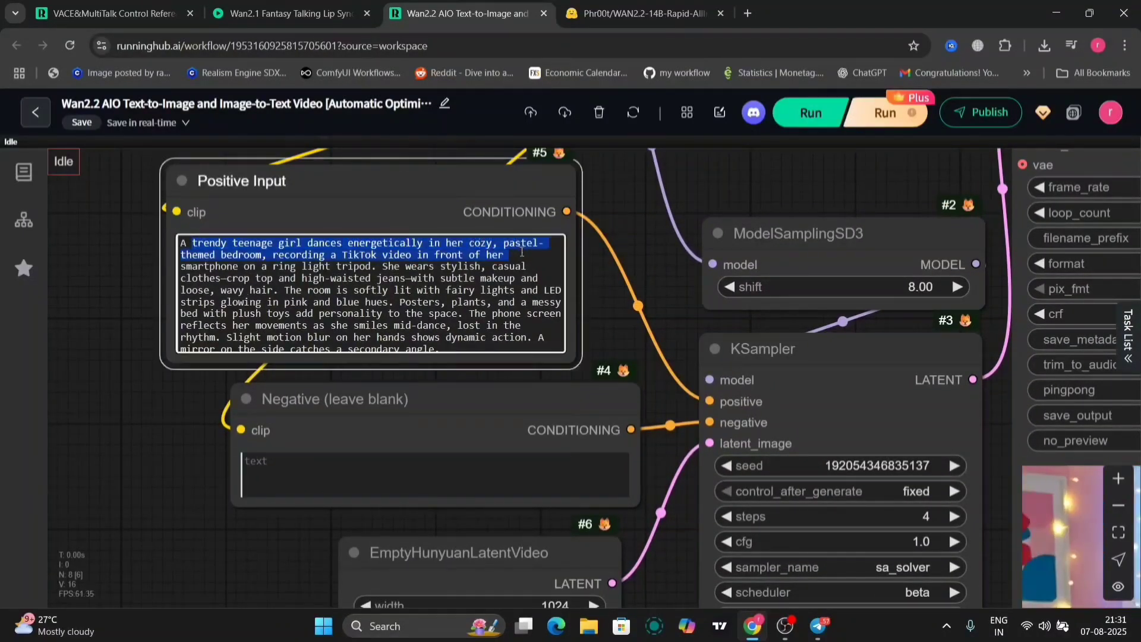
left_click_drag(524, 255, 501, 362)
left_click(625, 330)
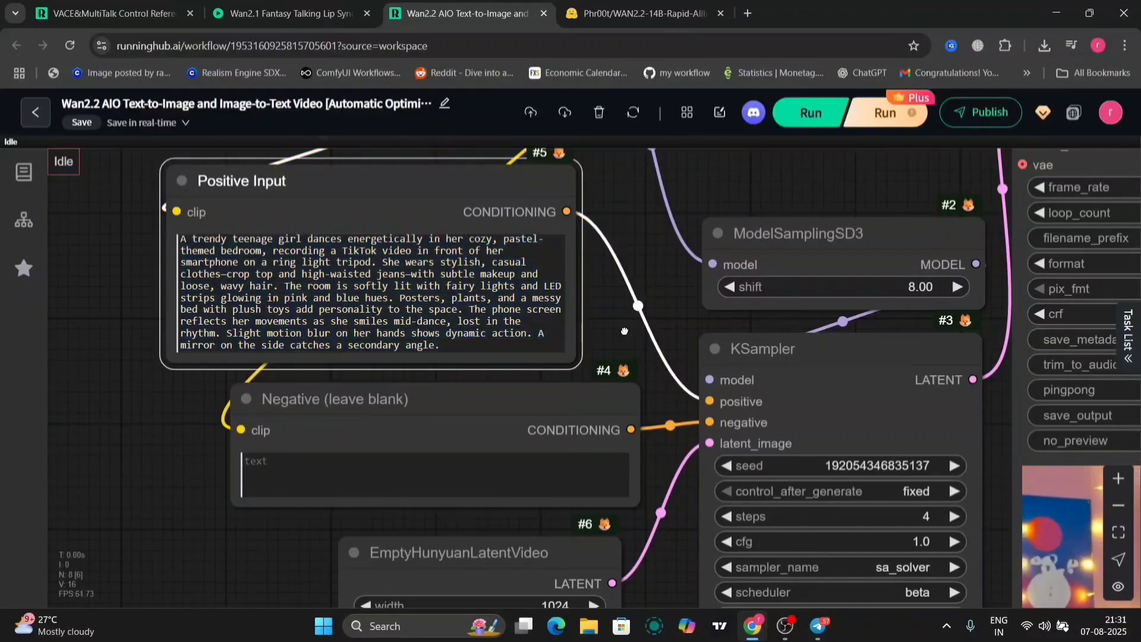
- View the dancing-girl video preview, then return to the checkpoint and sampling nodes
scroll(625, 331, "down", 5)
scroll(625, 331, "right", 4)
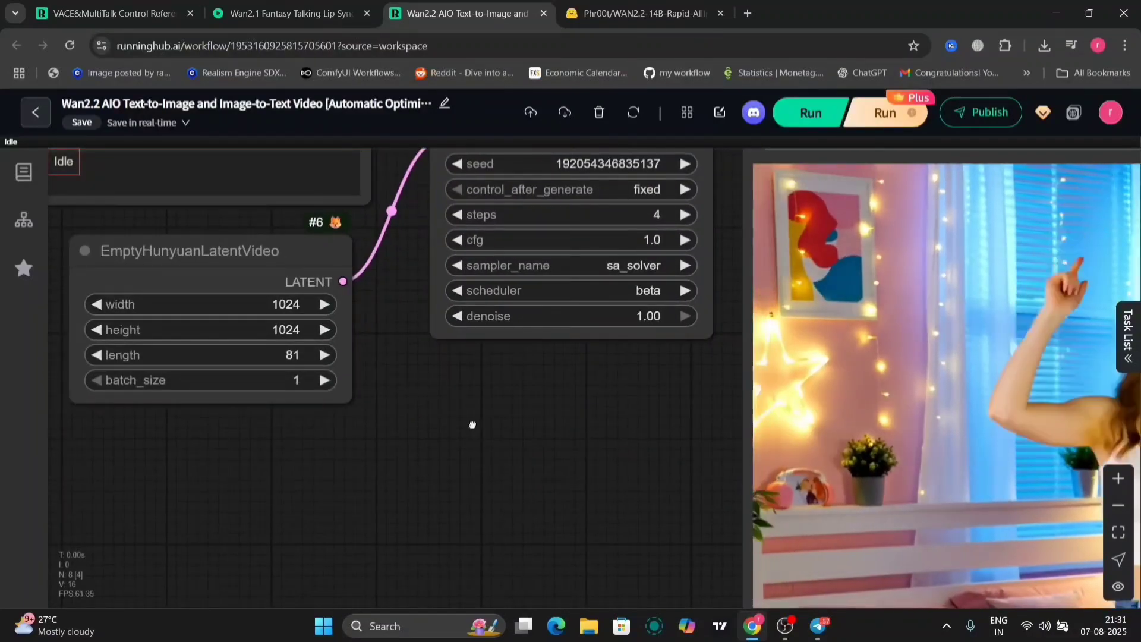
scroll(471, 424, "up", 5)
scroll(472, 424, "left", 4)
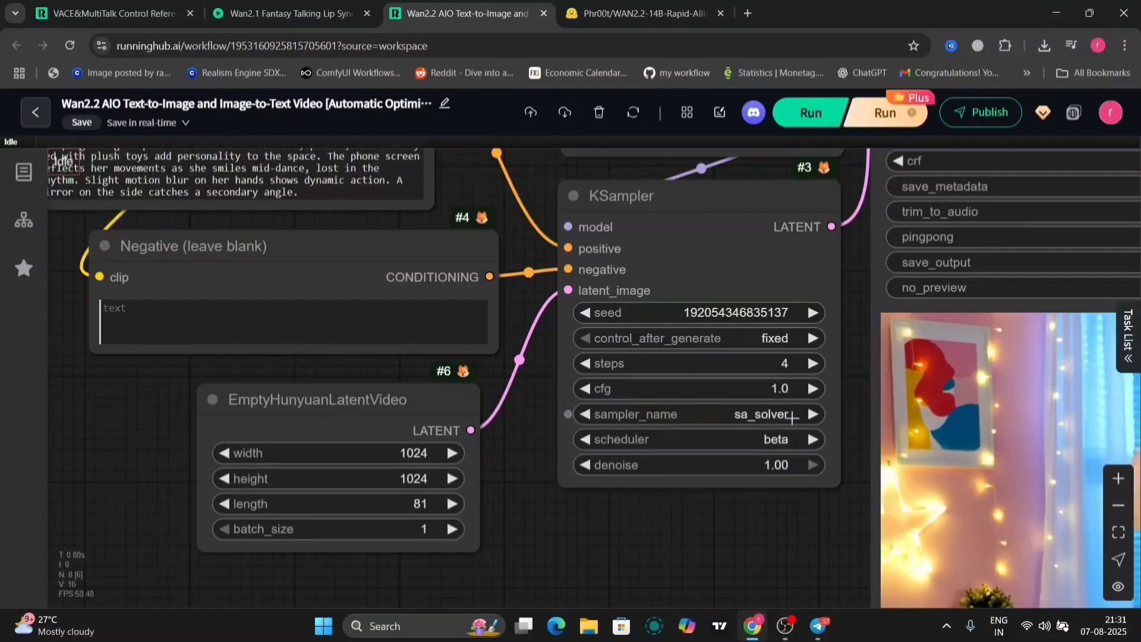
scroll(739, 521, "down", 7)
left_click_drag(738, 521, 383, 303)
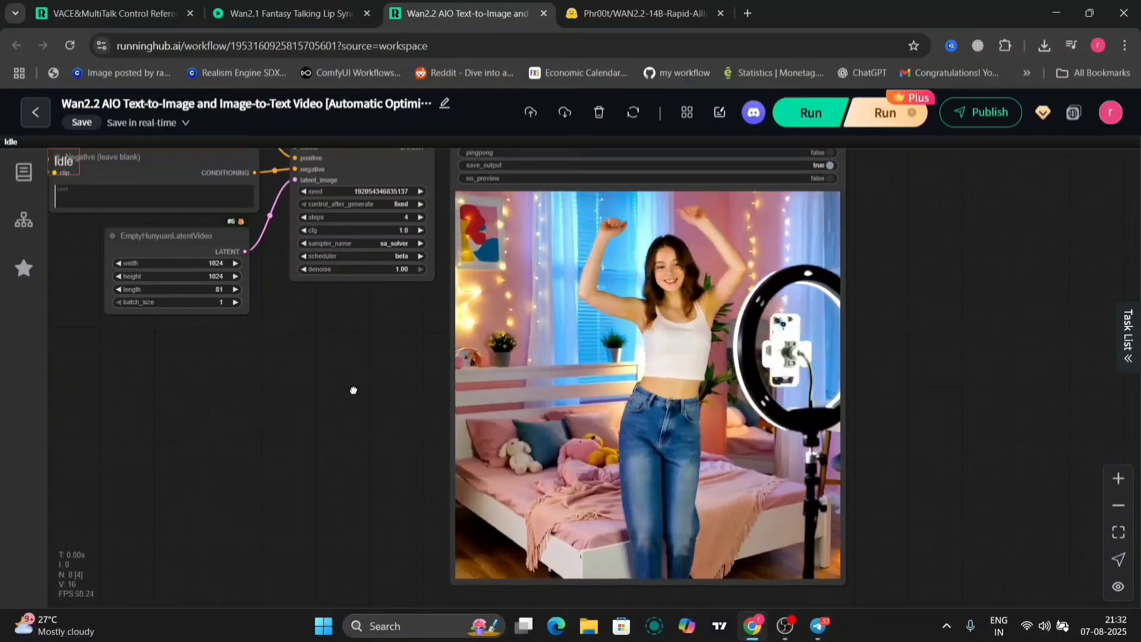
left_click_drag(346, 385, 640, 601)
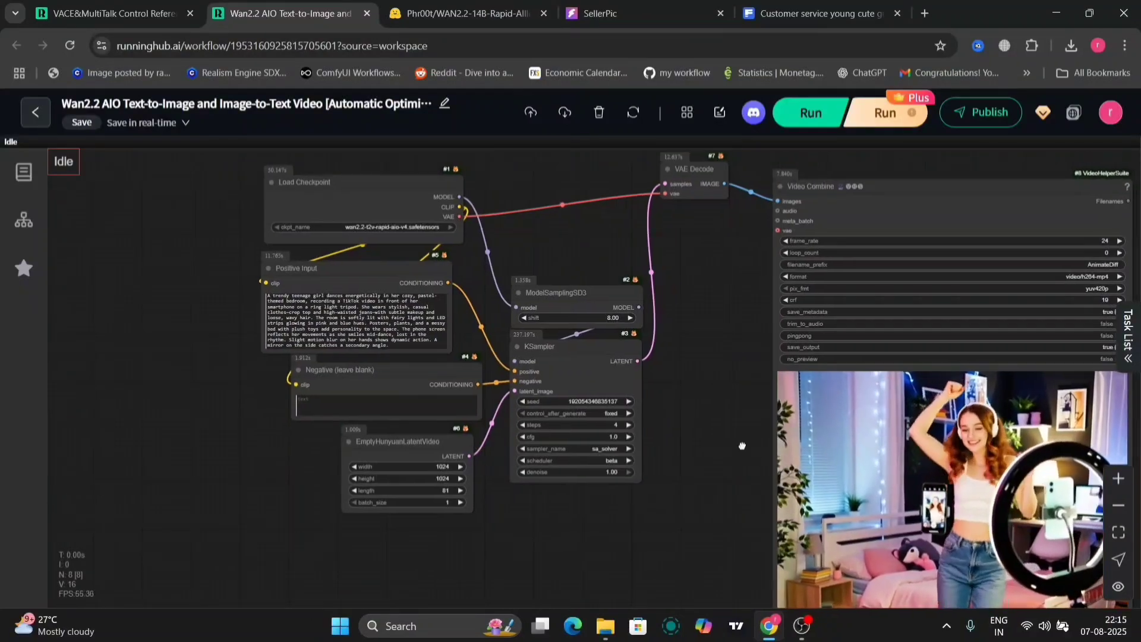
- Centre the generated dancing-girl video preview in the workflow view
left_click_drag(742, 446, 711, 448)
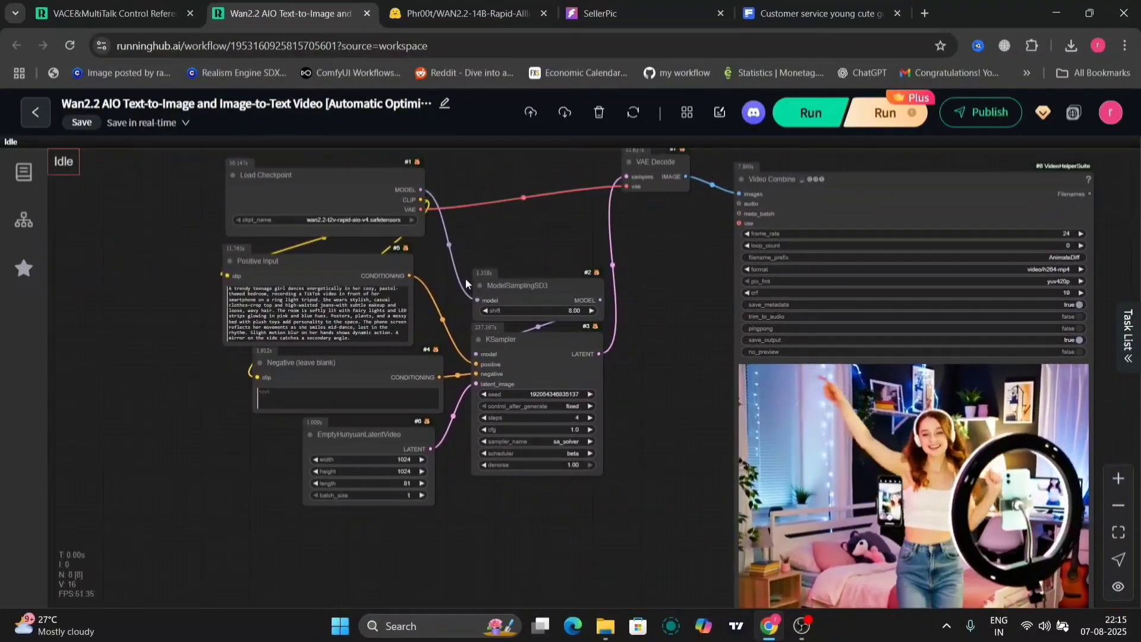
scroll(461, 272, "up", 8)
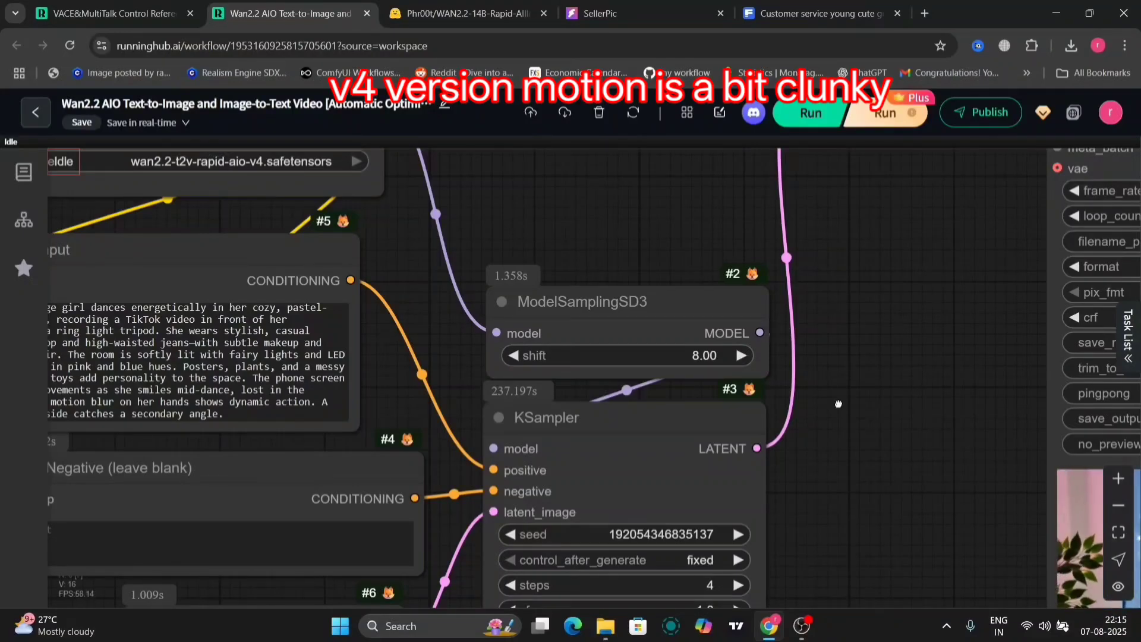
scroll(370, 318, "down", 6)
left_click_drag(408, 412, 244, 199)
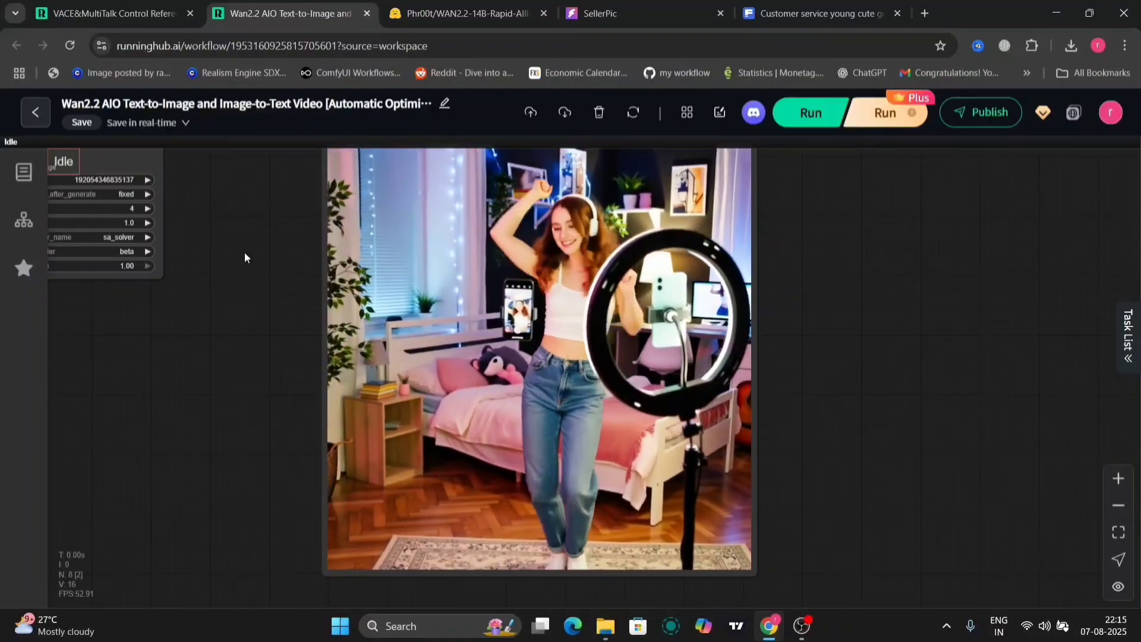
left_click_drag(245, 257, 248, 290)
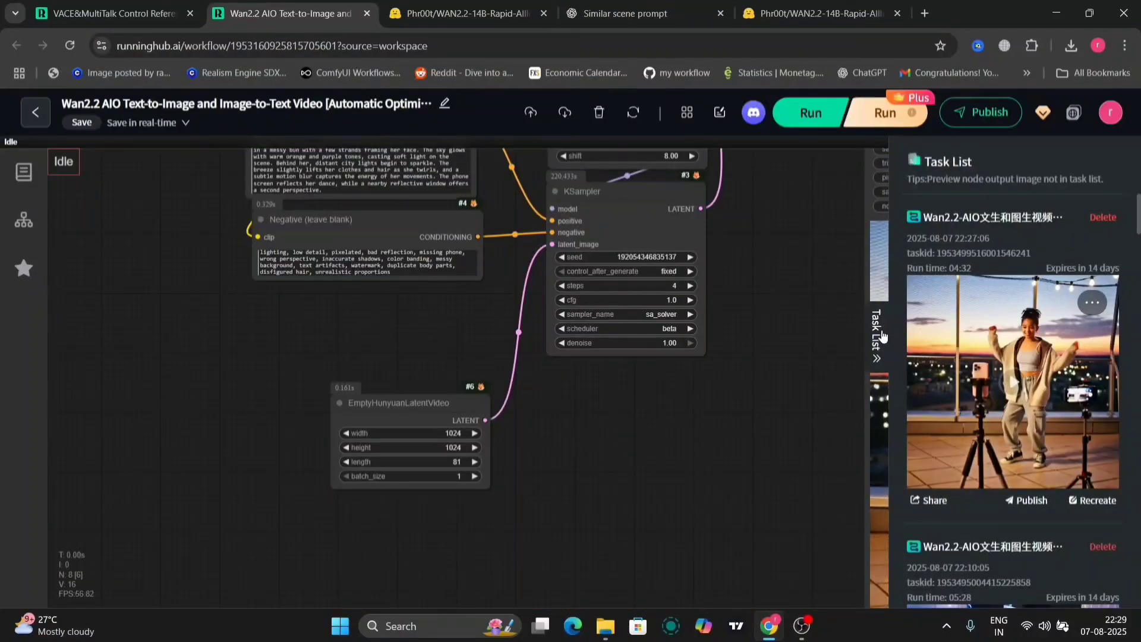
- Collapse the Task List and read the rooftop-at-sunset dance description in Positive Input
left_click(883, 334)
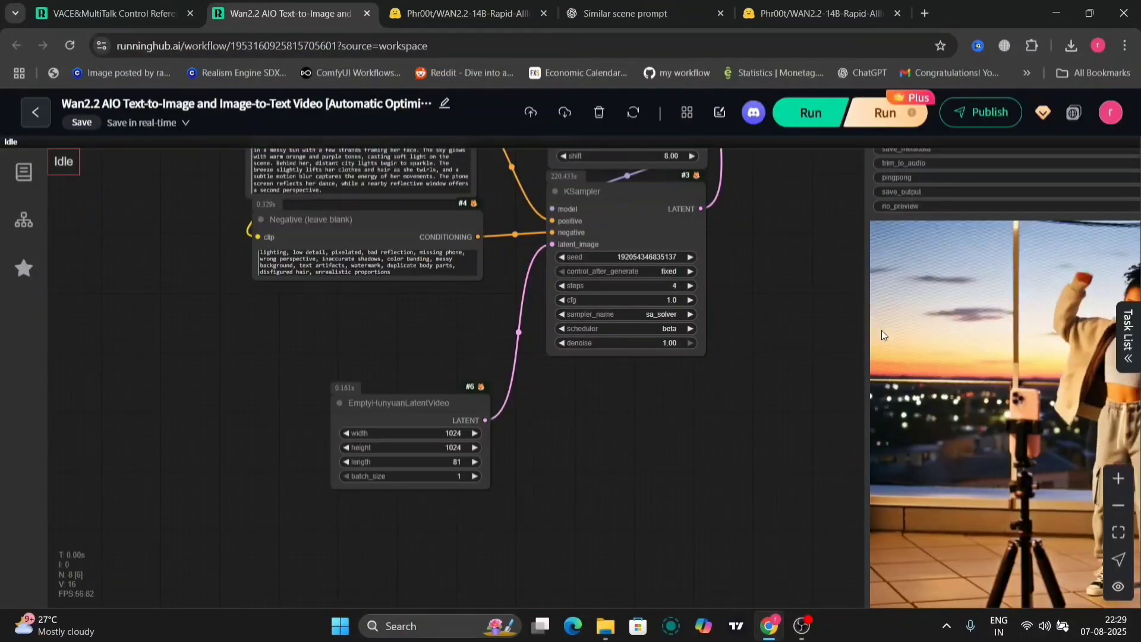
left_click_drag(759, 408, 350, 334)
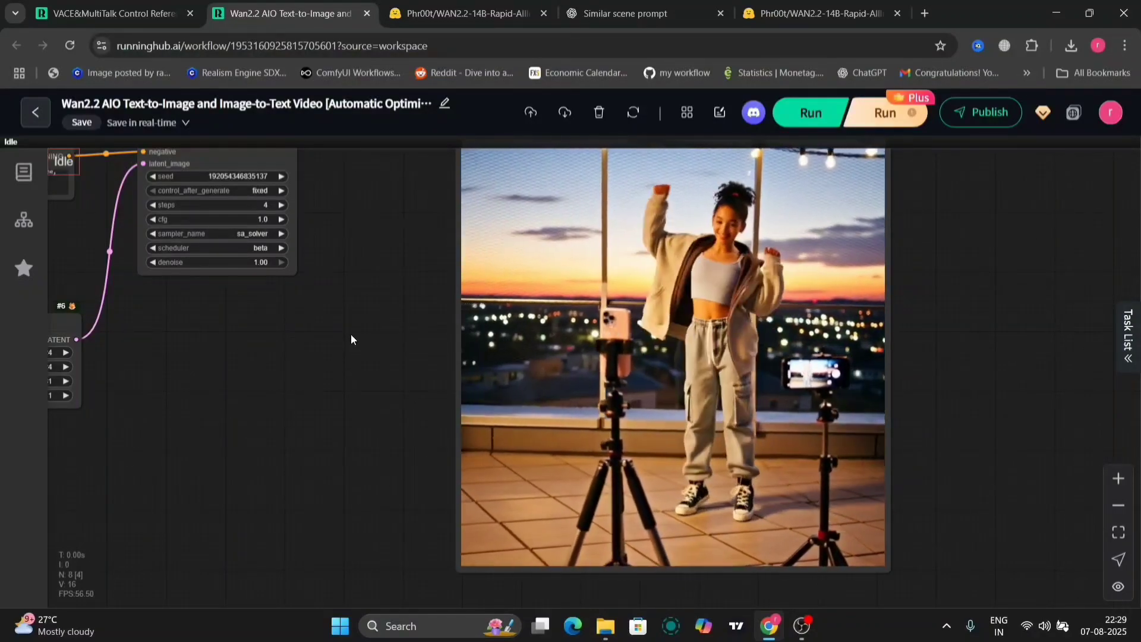
left_click_drag(351, 334, 961, 435)
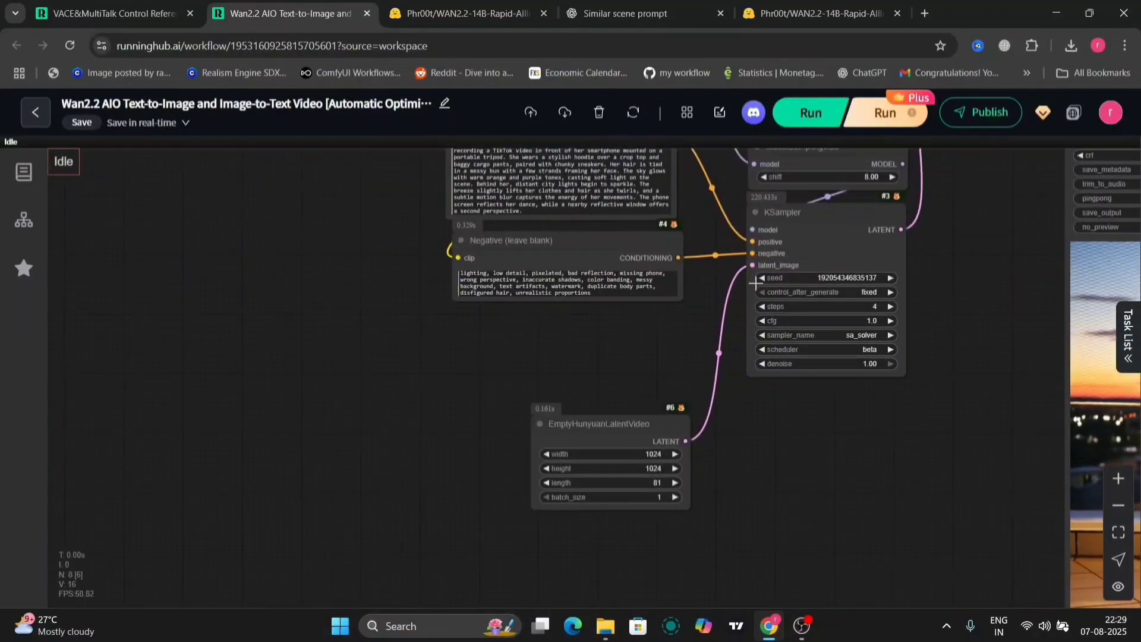
scroll(714, 298, "up", 3)
scroll(723, 347, "up", 5)
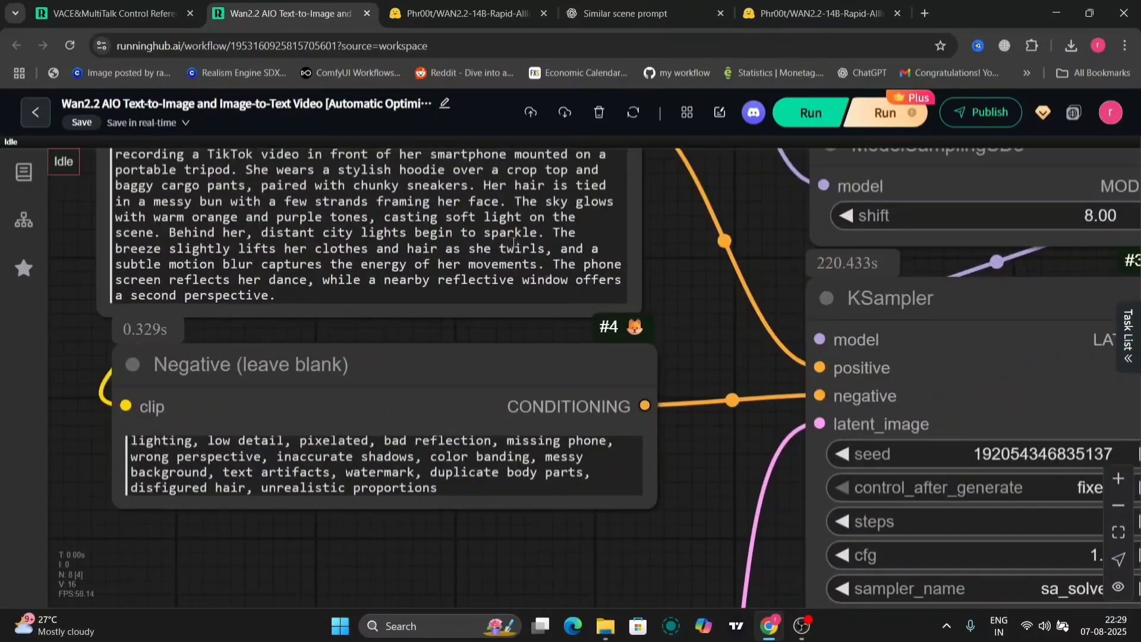
scroll(514, 242, "up", 1)
left_click_drag(663, 253, 691, 372)
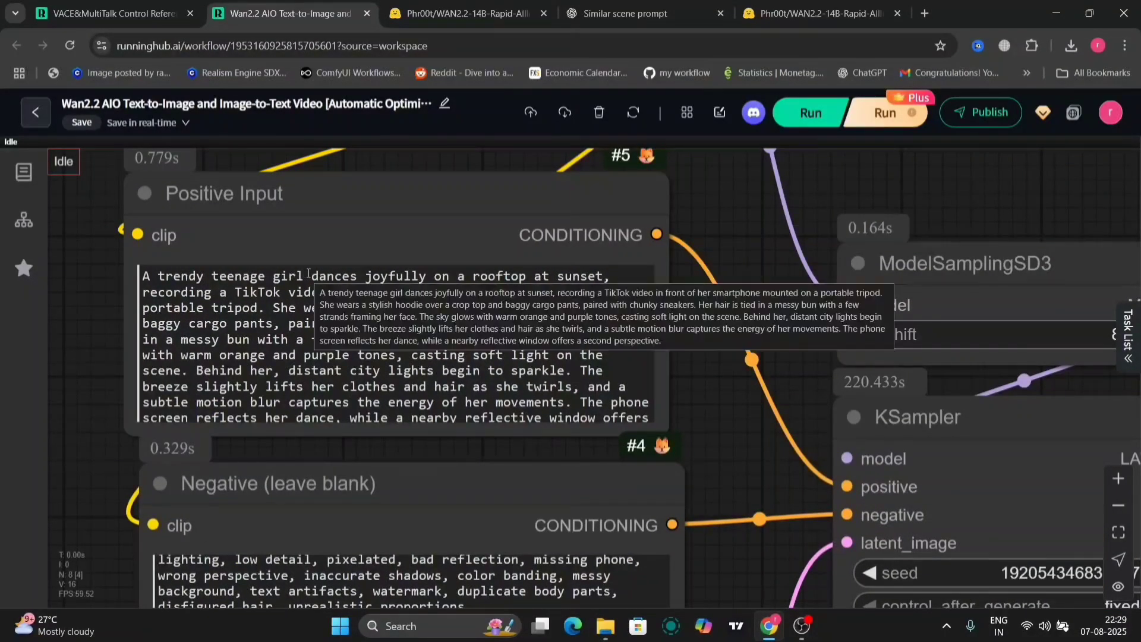
left_click_drag(309, 274, 582, 386)
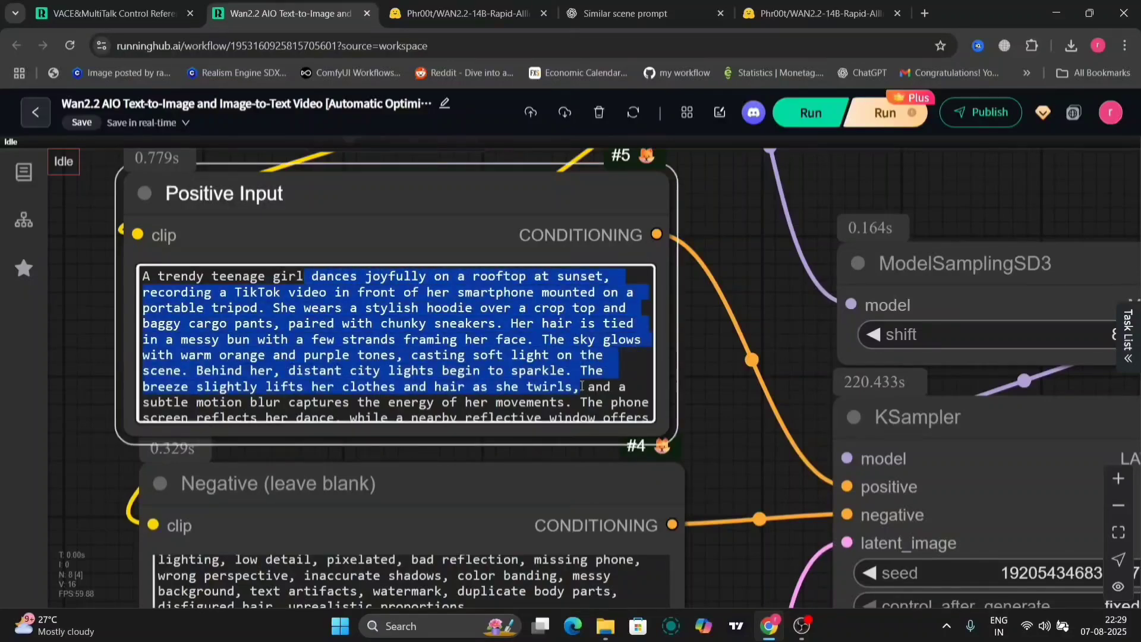
left_click(723, 394)
- Check the model card's sampler recommendations and return to the KSampler on RunningHub
left_click(796, 2)
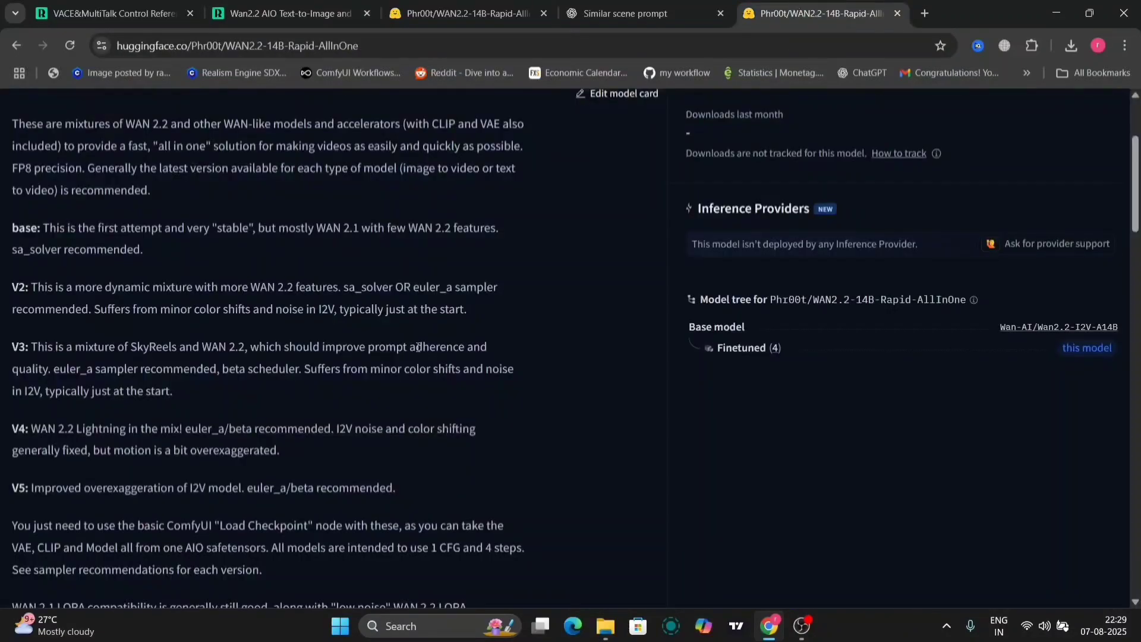
scroll(419, 348, "down", 2)
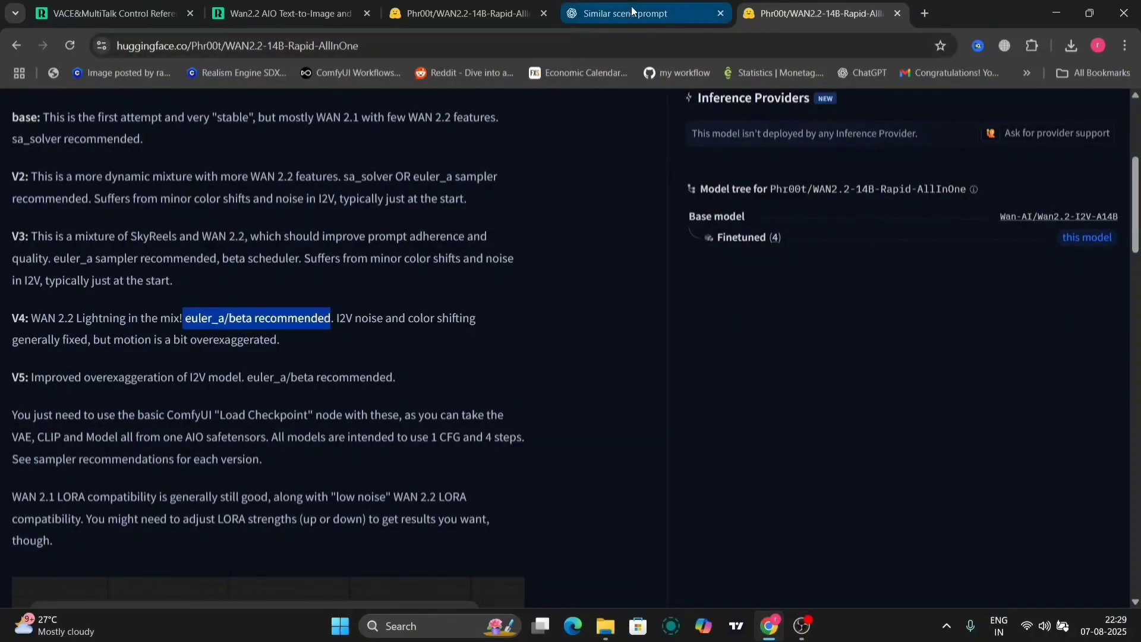
left_click(327, 2)
scroll(736, 388, "right", 5)
scroll(736, 389, "down", 3)
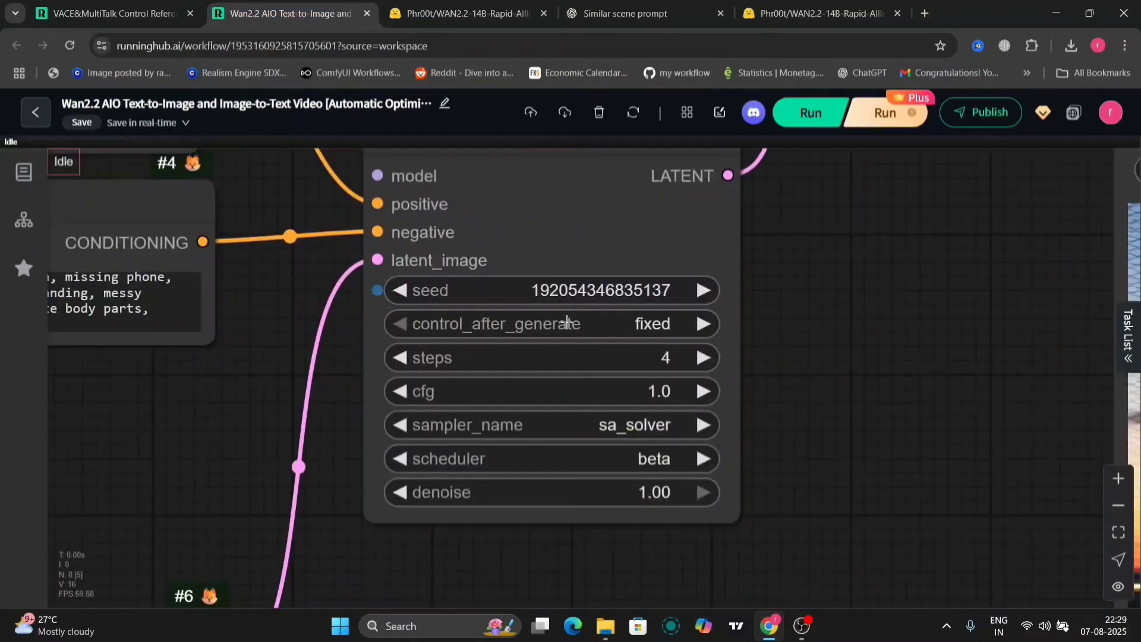
- Browse the KSampler sampler_name choices without changing the current sampler
left_click(594, 426)
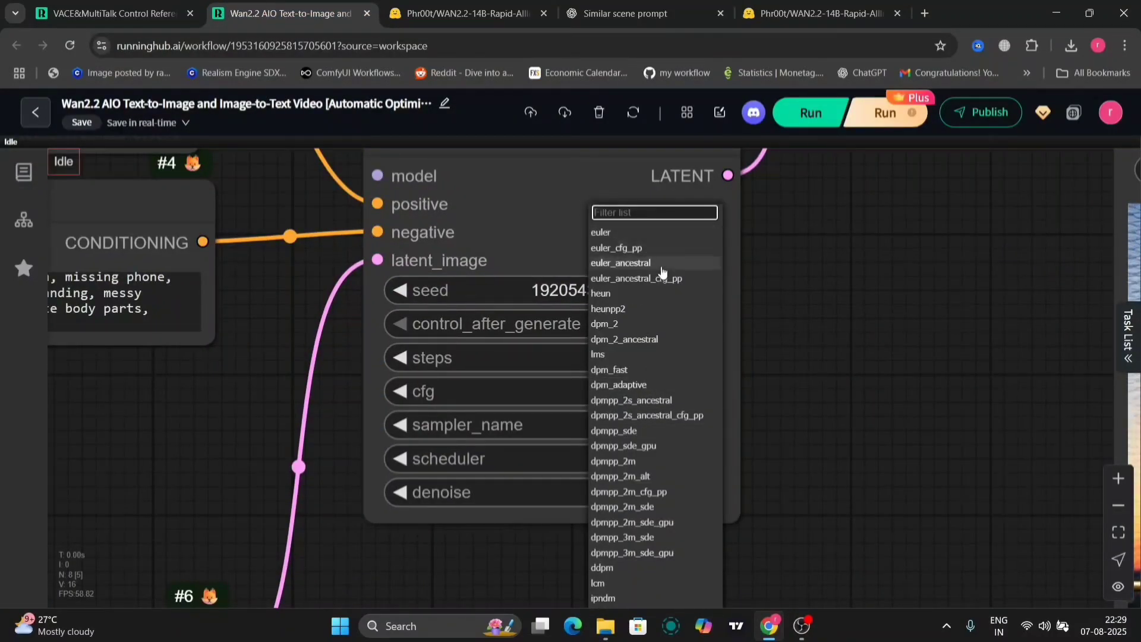
scroll(647, 422, "down", 5)
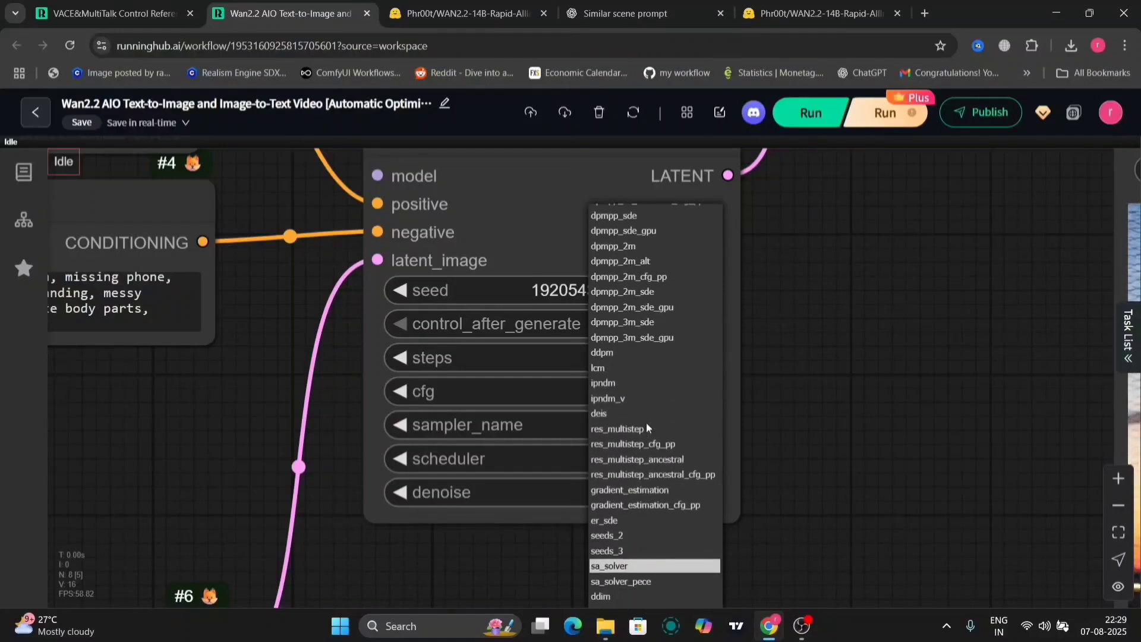
scroll(646, 428, "down", 10)
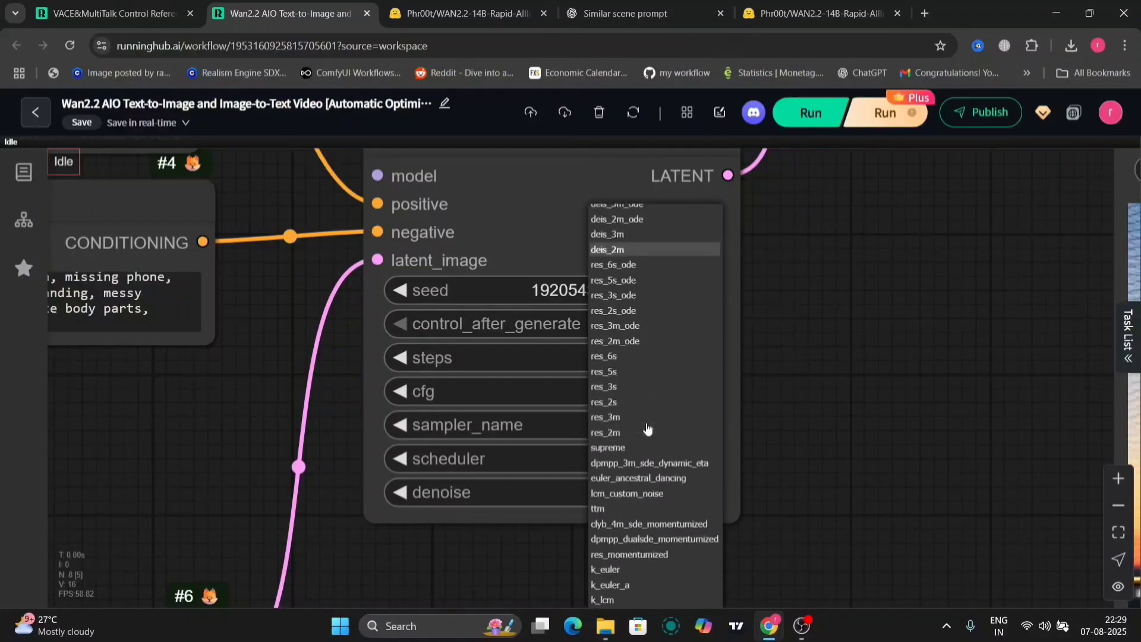
left_click(781, 457)
left_click_drag(781, 458, 731, 303)
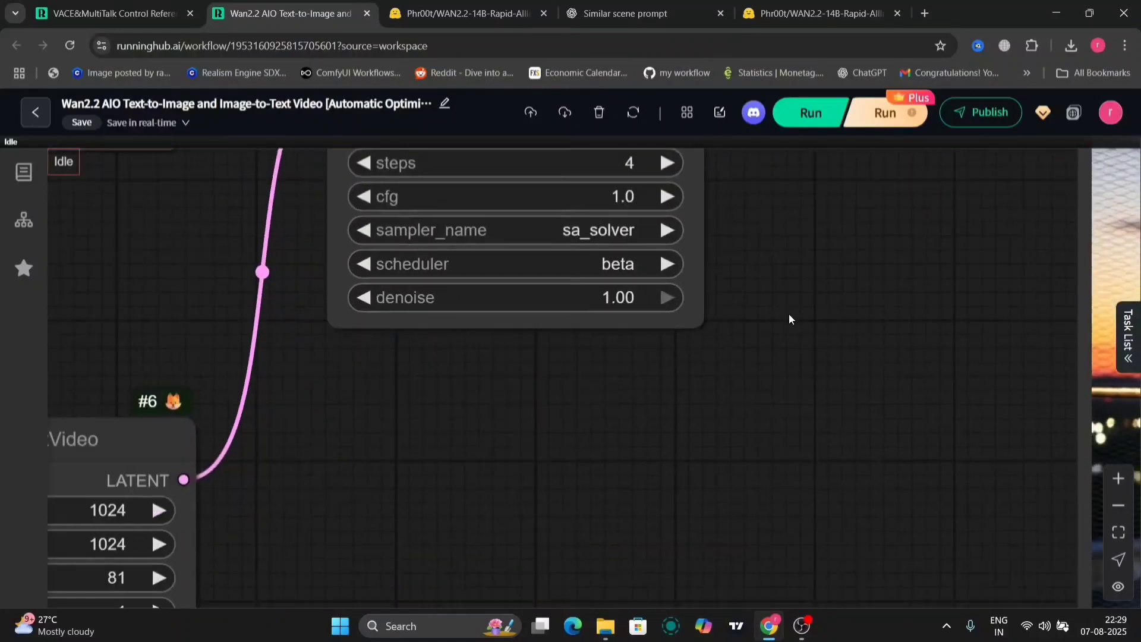
left_click(613, 237)
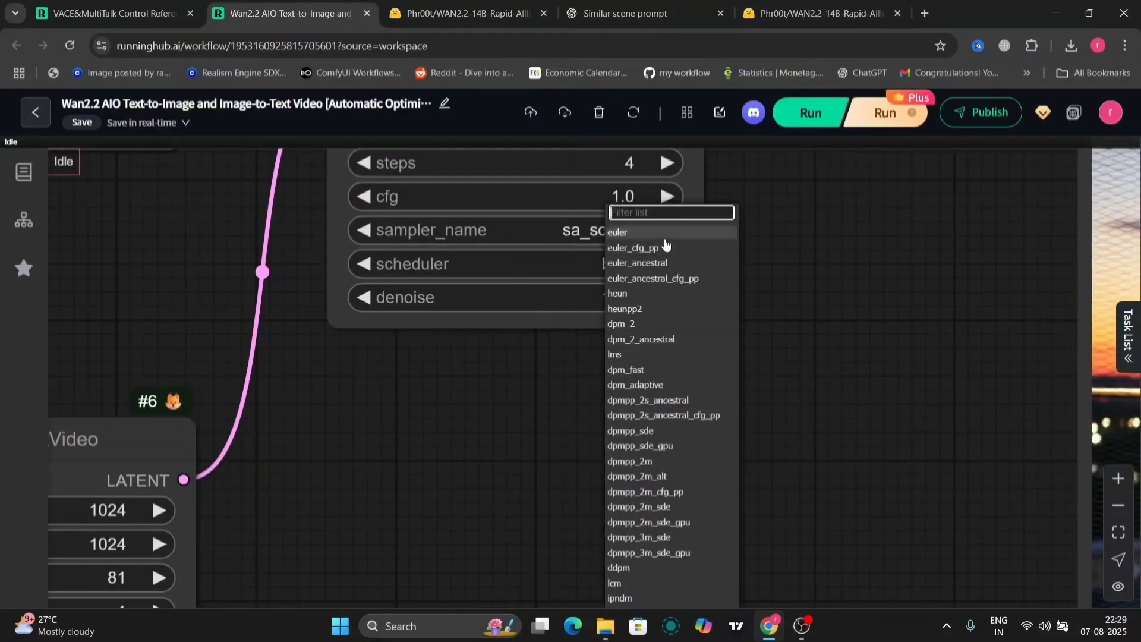
key("Escape")
- Recheck the model card's euler_a/beta recommendation and reopen the sampler_name list
left_click(440, 3)
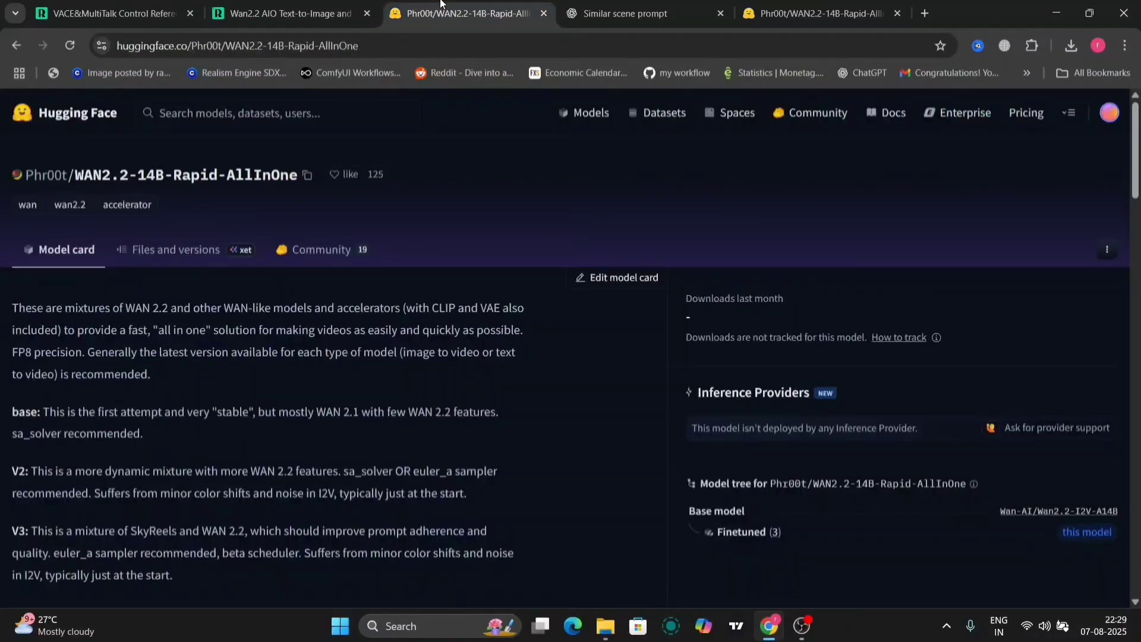
scroll(274, 525, "down", 3)
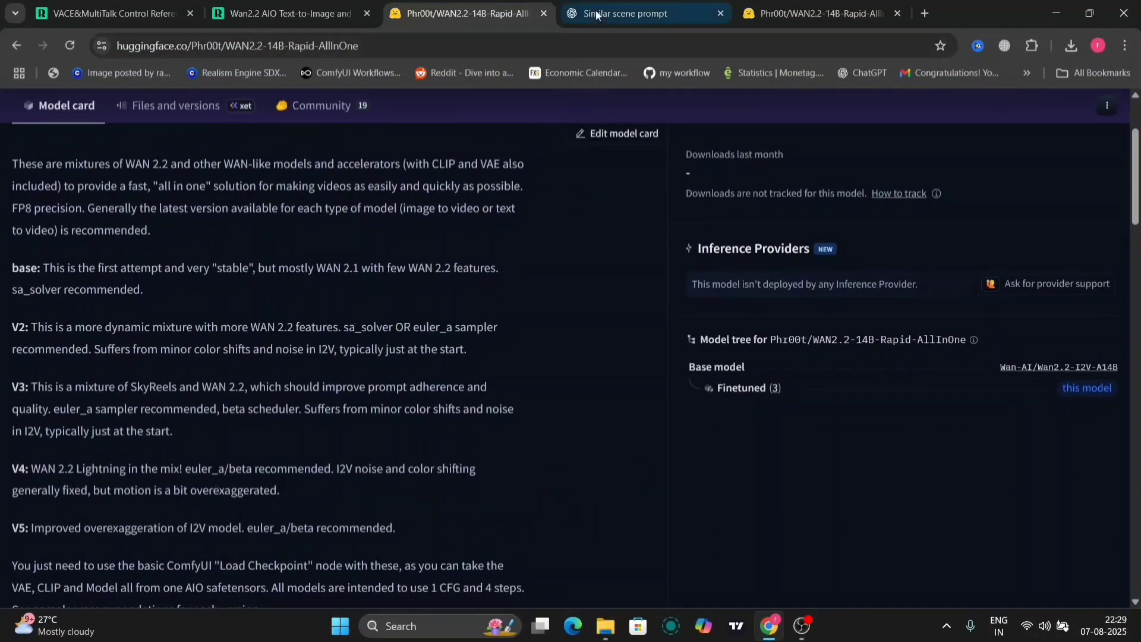
left_click(326, 7)
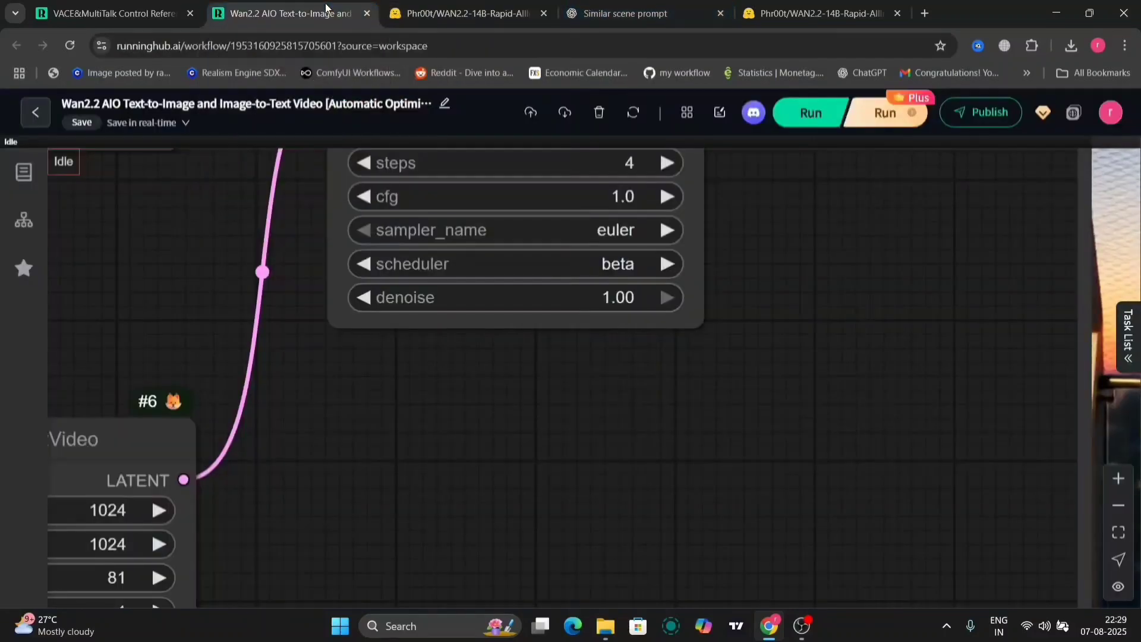
left_click(616, 237)
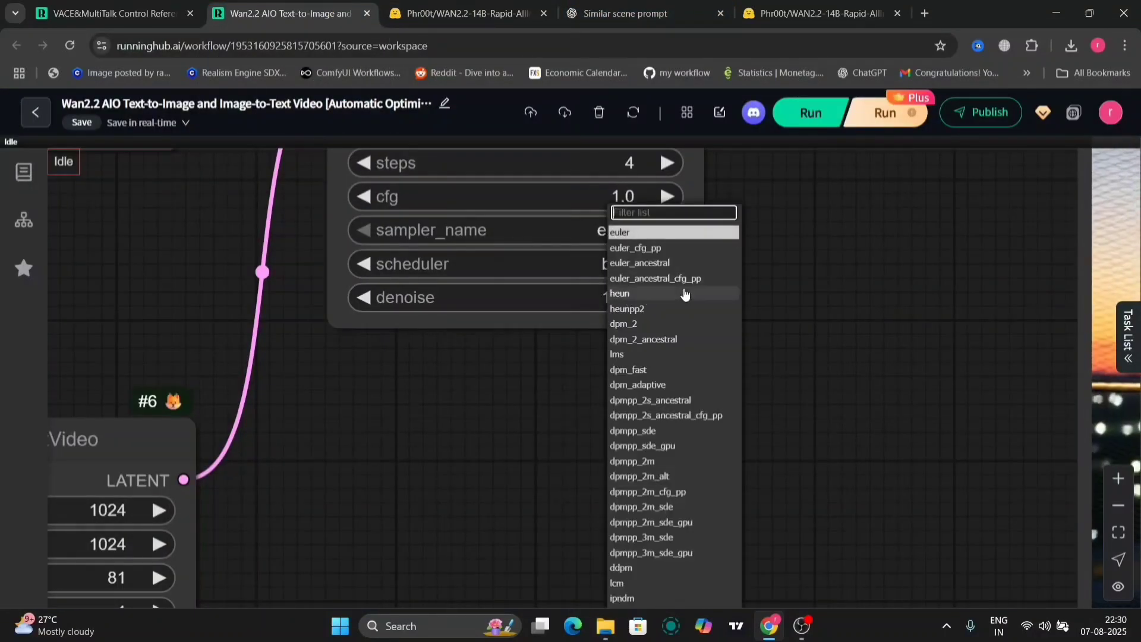
- Choose euler_ancestral as the sampler, then survey the example output and Superman workflow
scroll(688, 302, "down", 10)
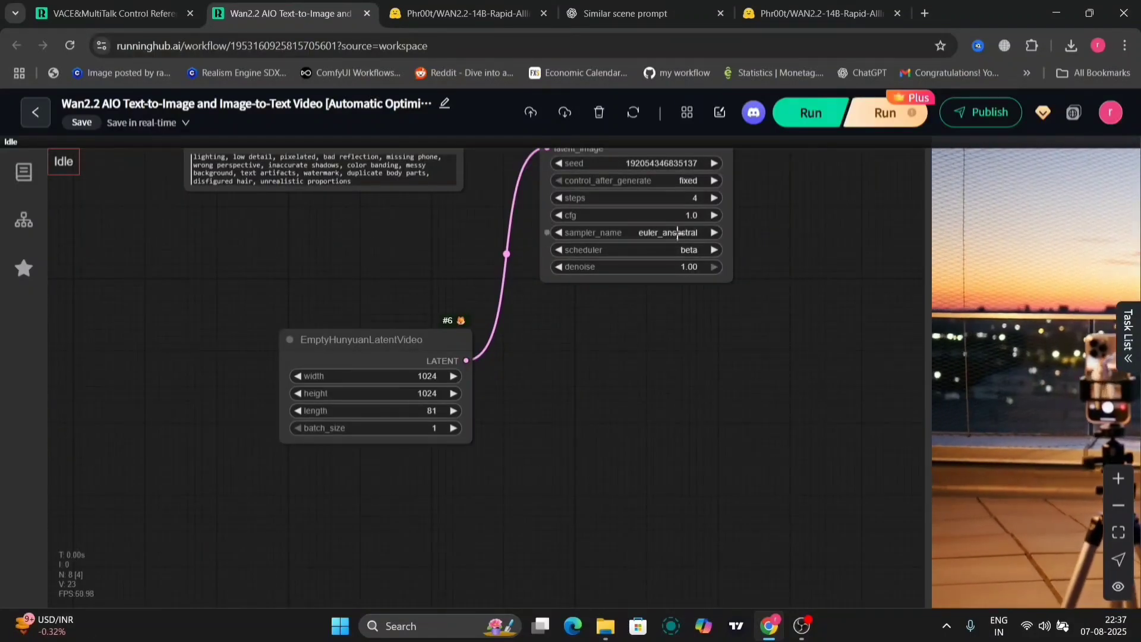
left_click_drag(872, 414, 328, 427)
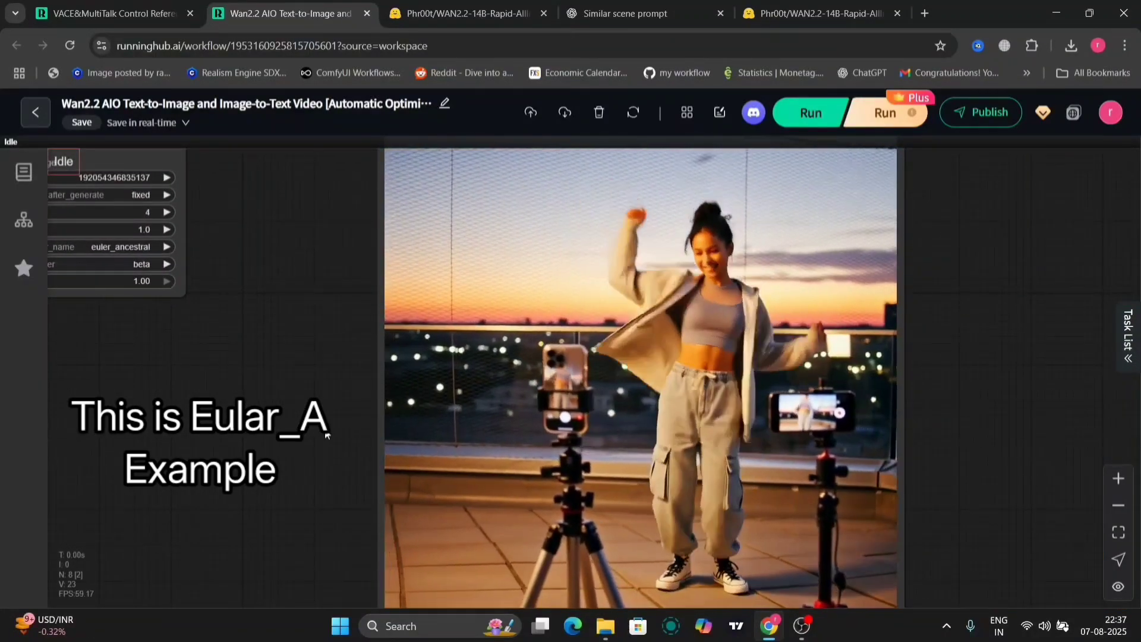
scroll(326, 436, "down", 5)
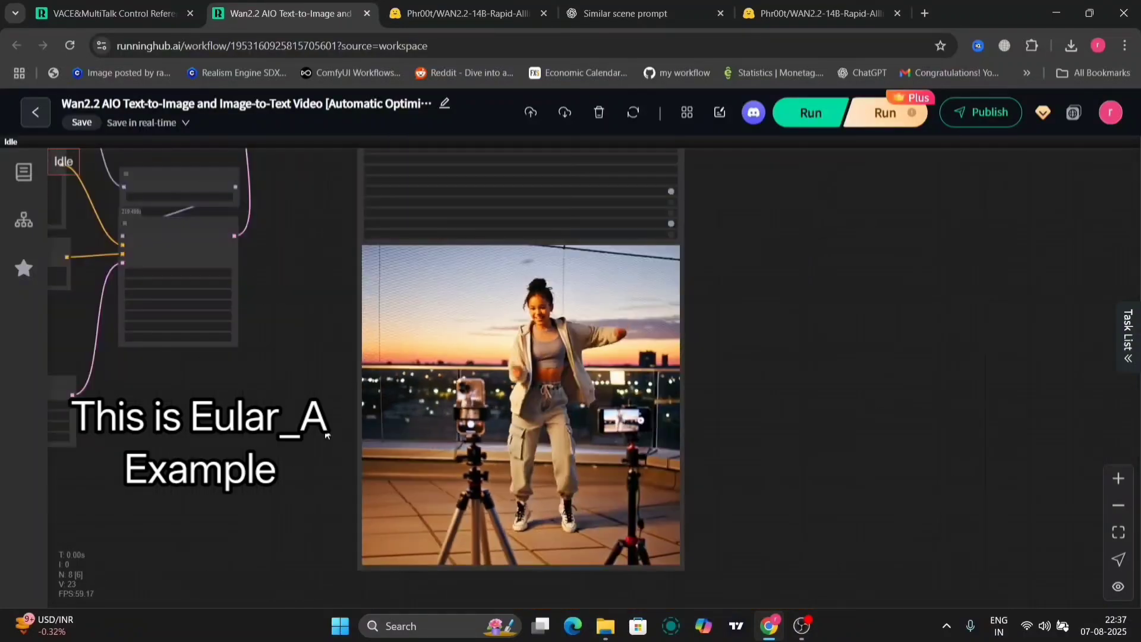
scroll(499, 290, "up", 6)
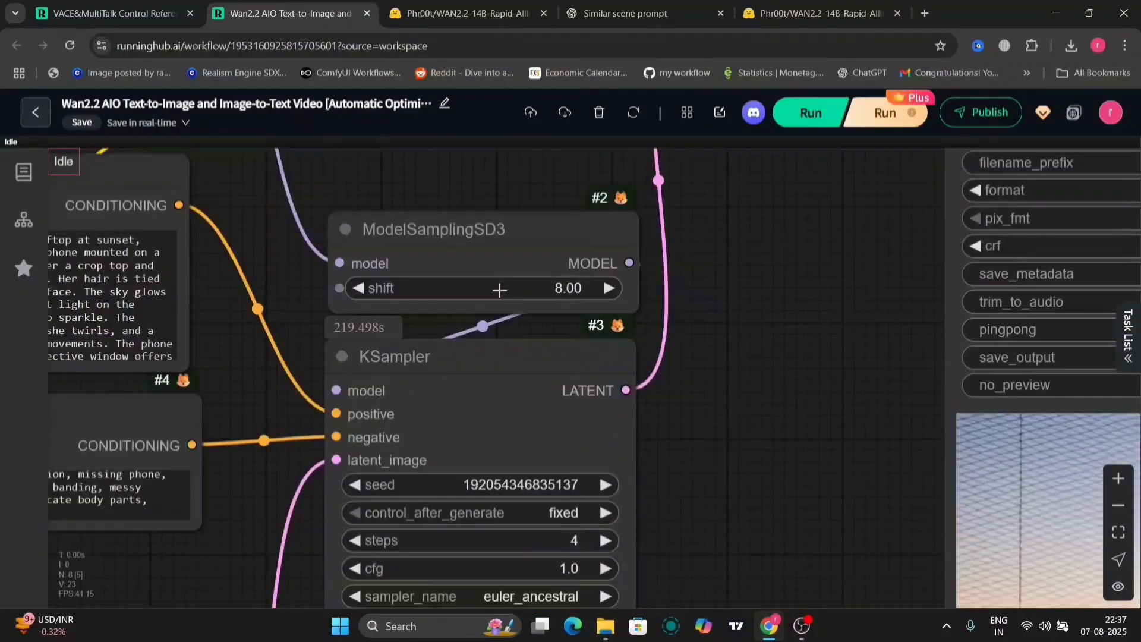
scroll(499, 289, "down", 5)
left_click_drag(497, 213, 759, 277)
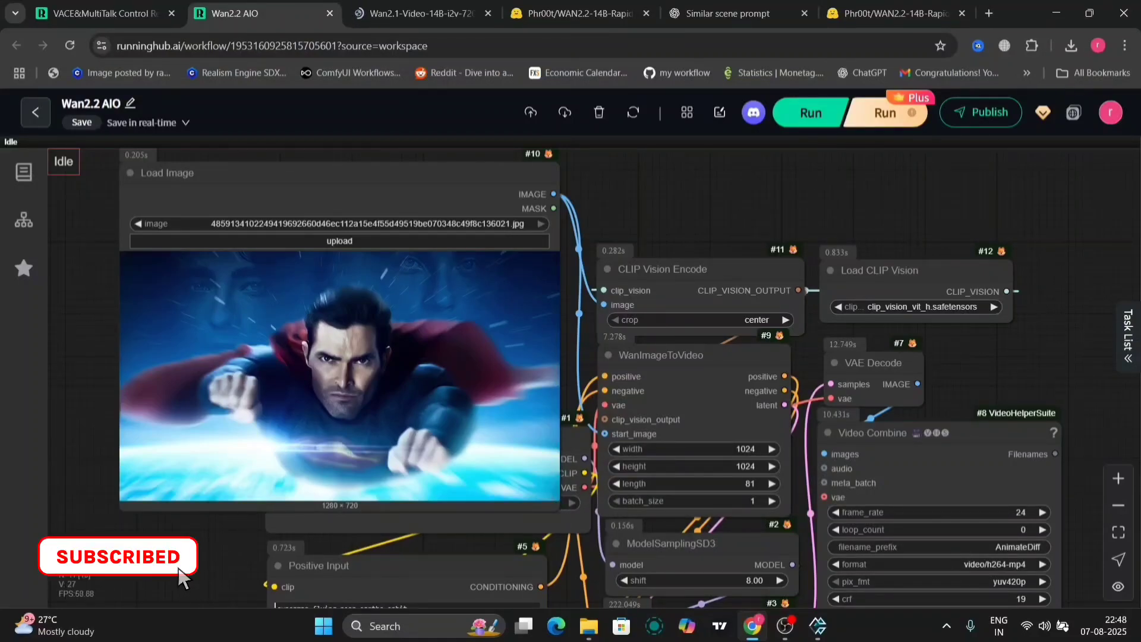
- Enlarge the Load Image preview and inspect the 'superman flying near earths orbit' prompt
left_click_drag(119, 510, 101, 548)
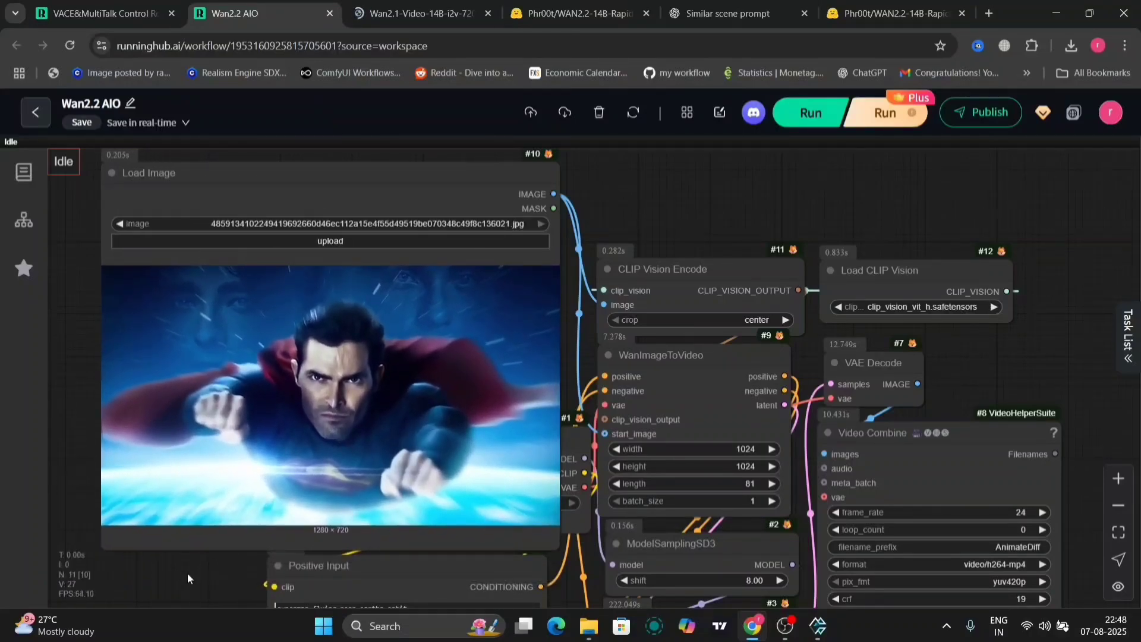
scroll(300, 348, "down", 5)
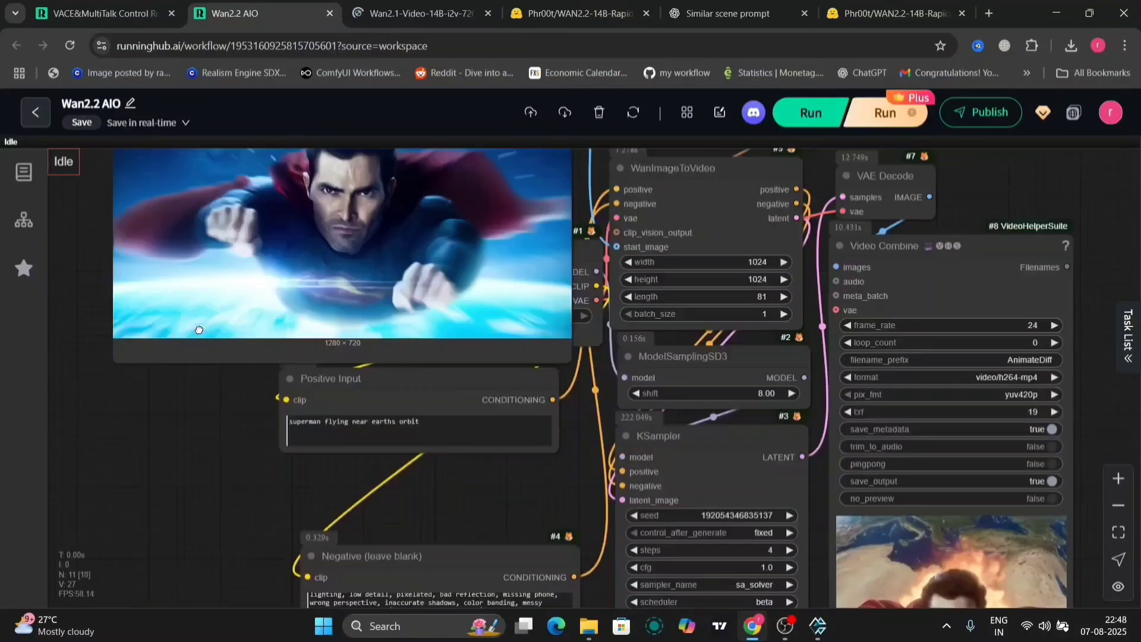
scroll(376, 383, "up", 8)
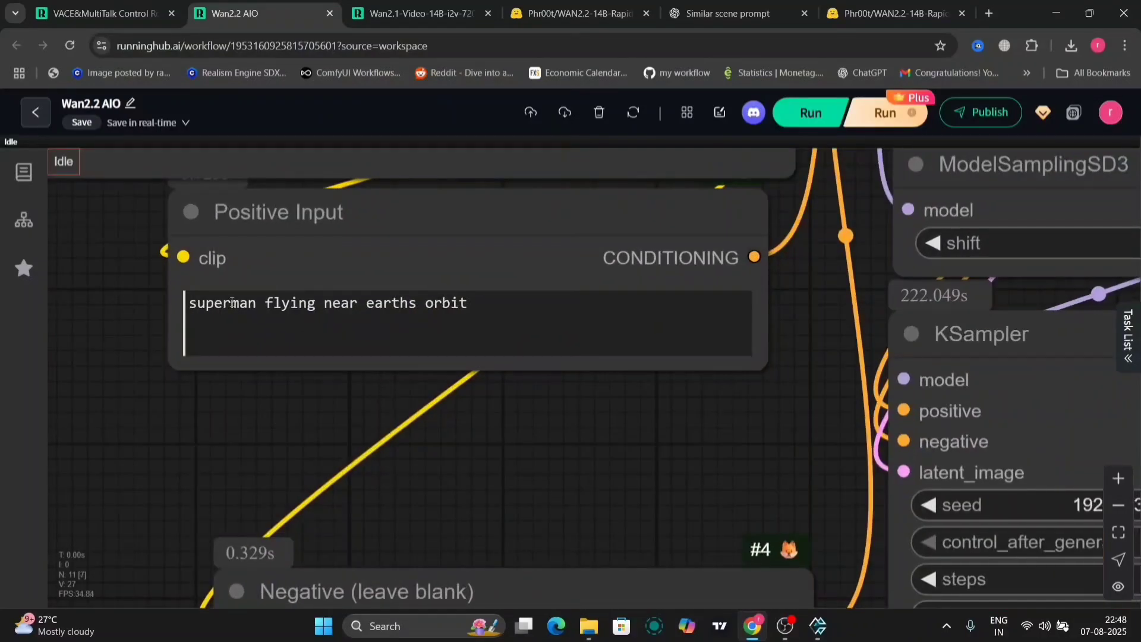
left_click(484, 307)
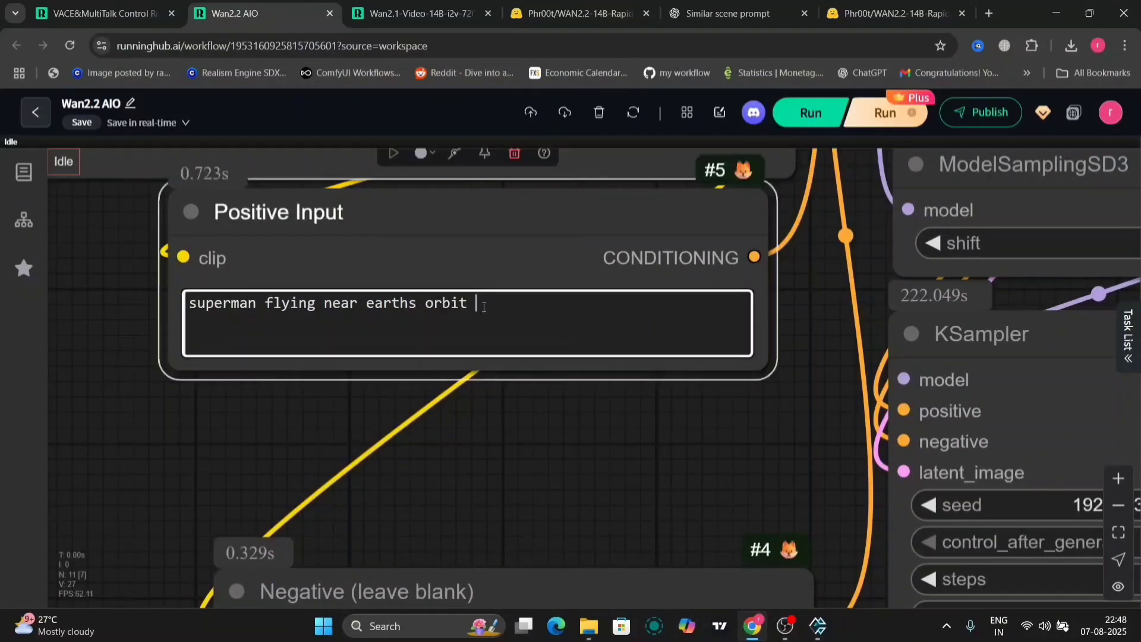
left_click(521, 474)
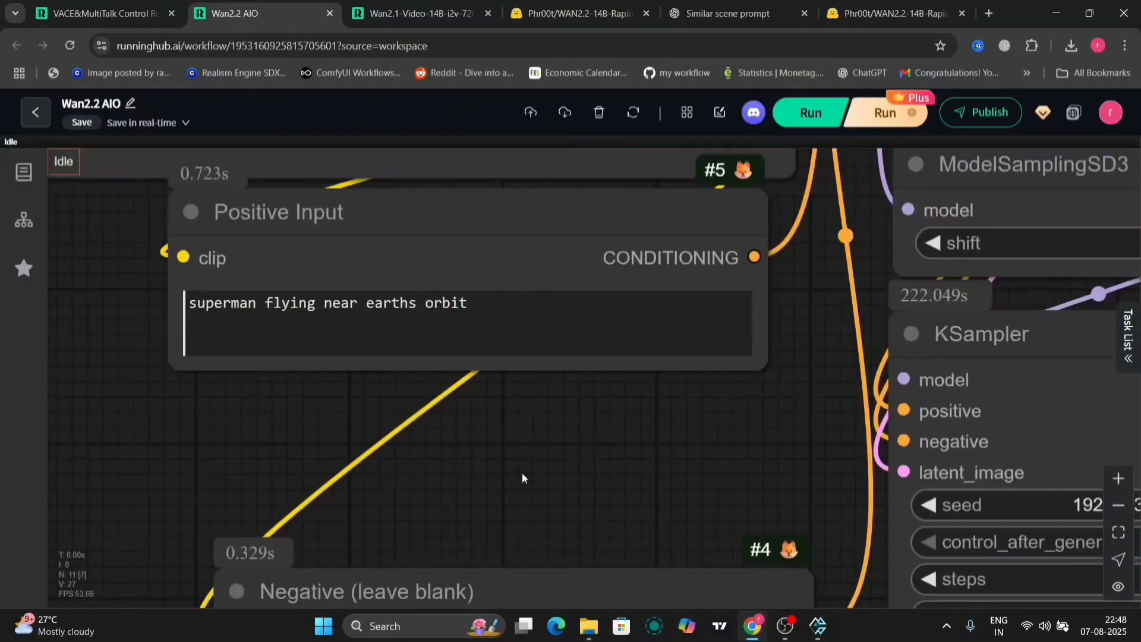
- Pan to the KSampler and the generated video of Superman flying above Earth
left_click_drag(736, 474, 471, 361)
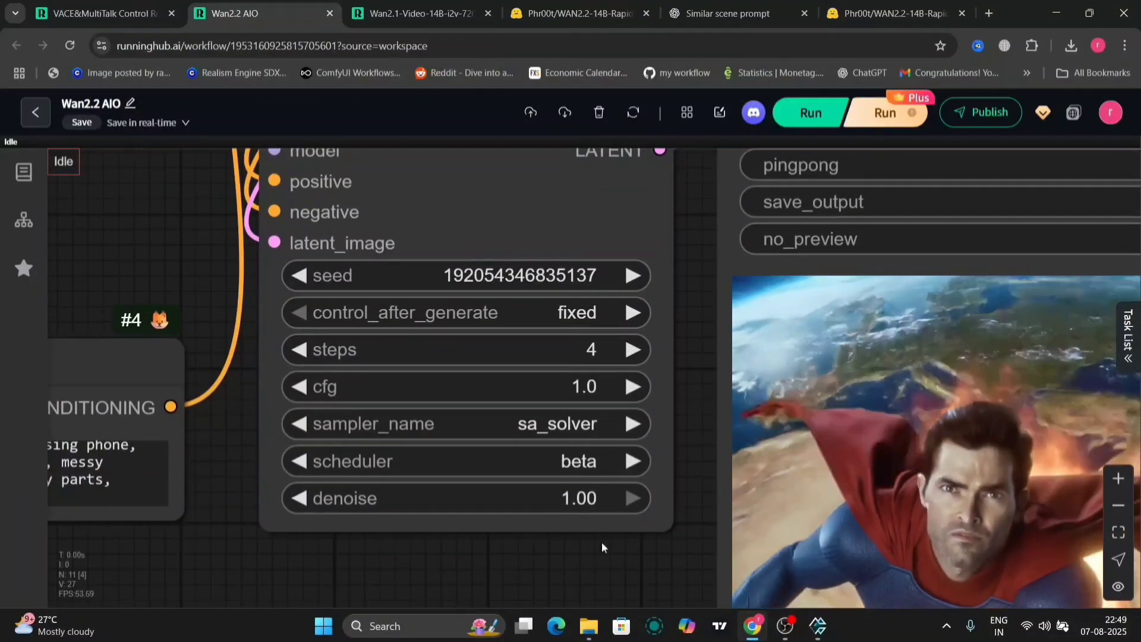
left_click_drag(507, 588, 231, 410)
scroll(99, 373, "down", 3)
scroll(261, 387, "up", 3)
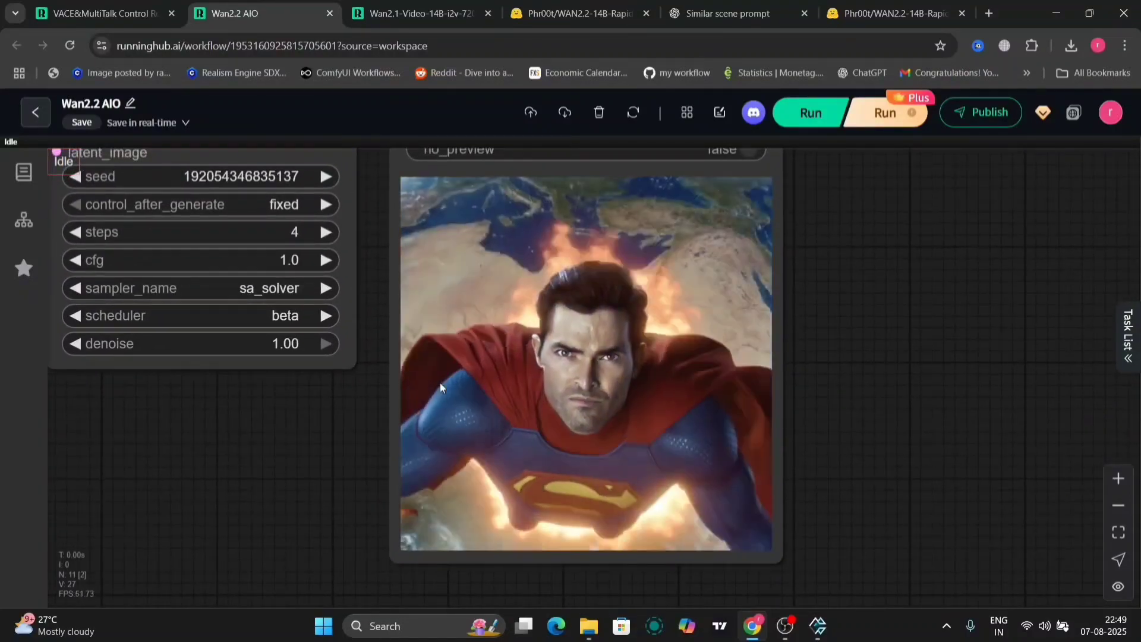
right_click(539, 367)
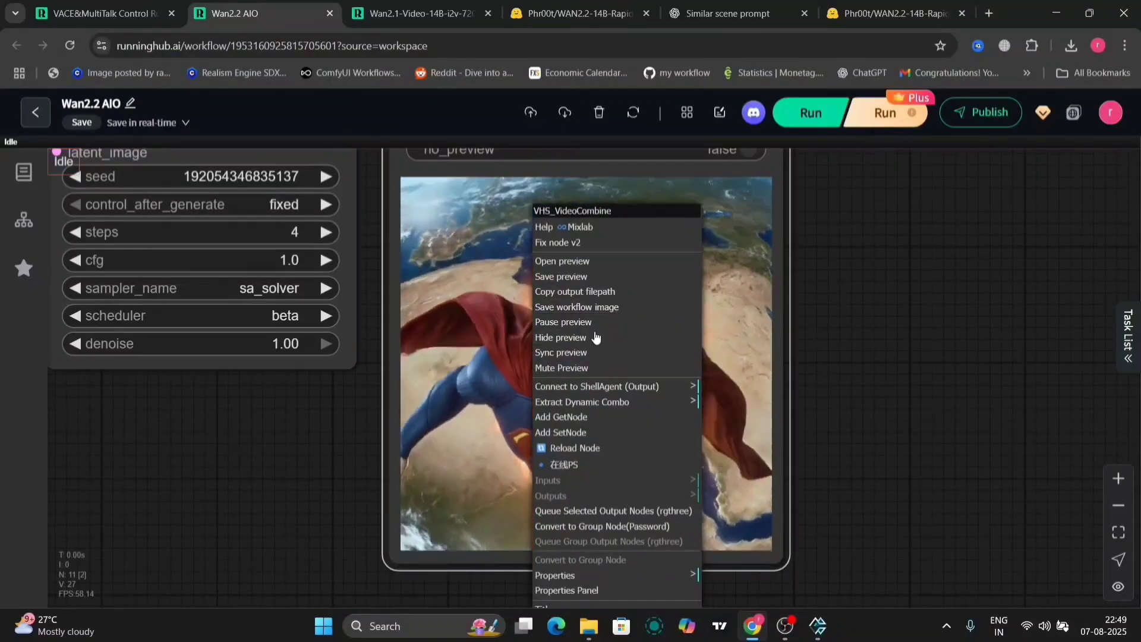
left_click(616, 276)
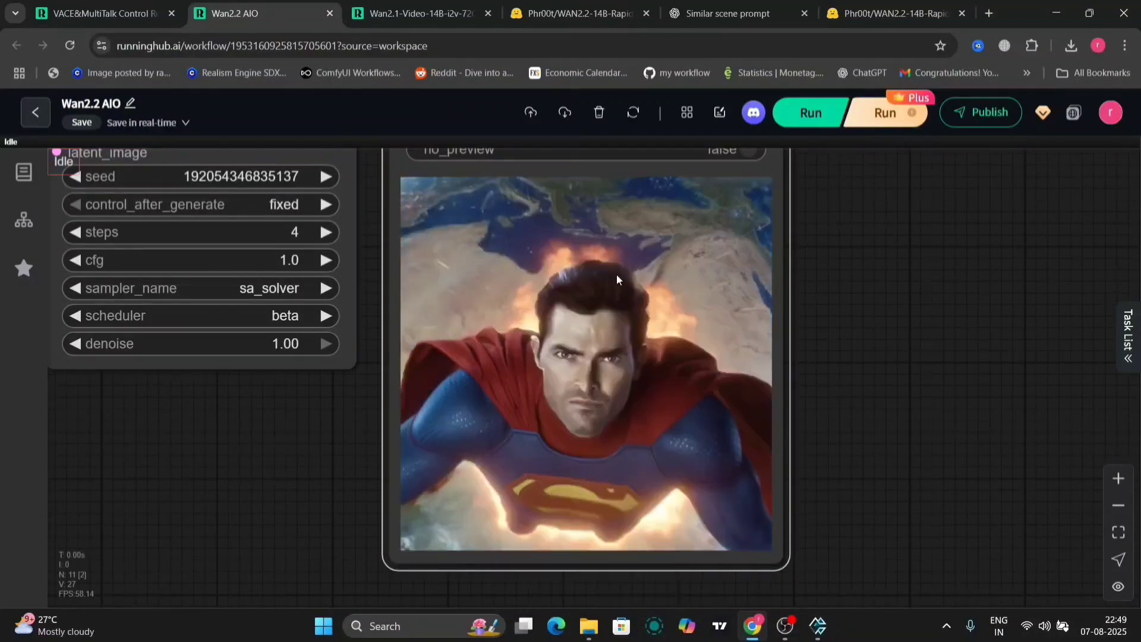
left_click_drag(235, 485, 734, 480)
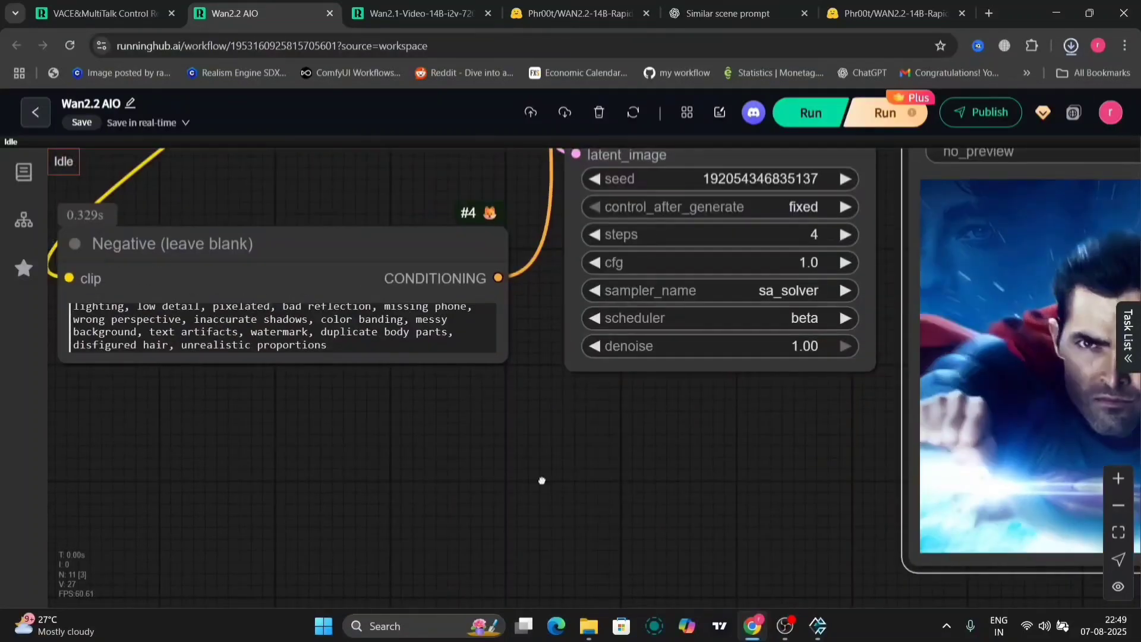
left_click_drag(543, 479, 667, 604)
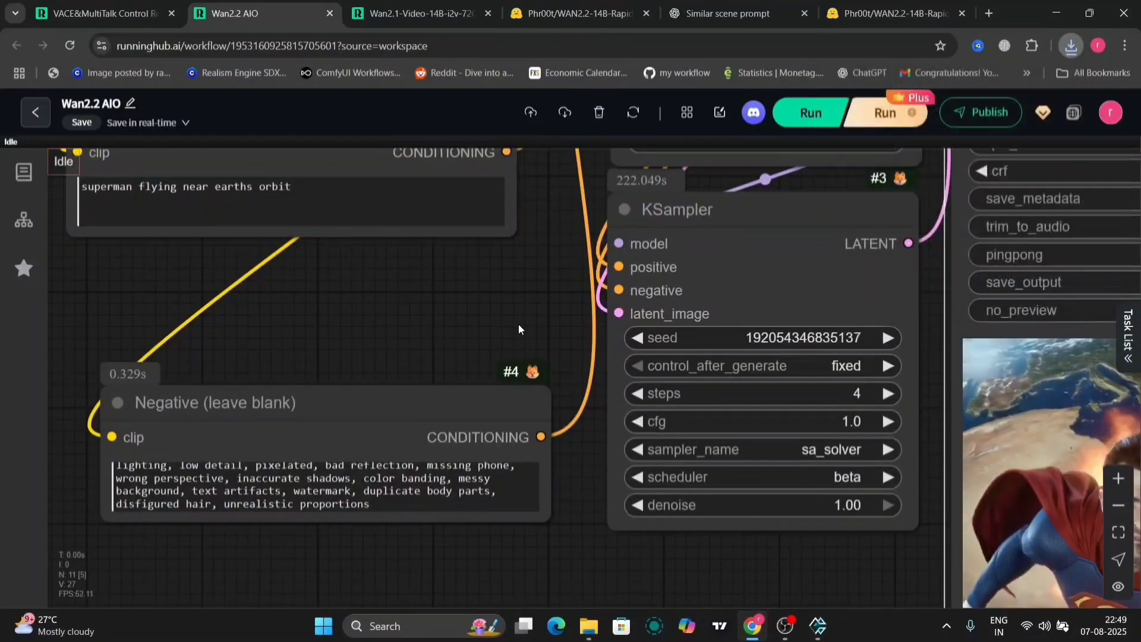
left_click_drag(517, 325, 304, 523)
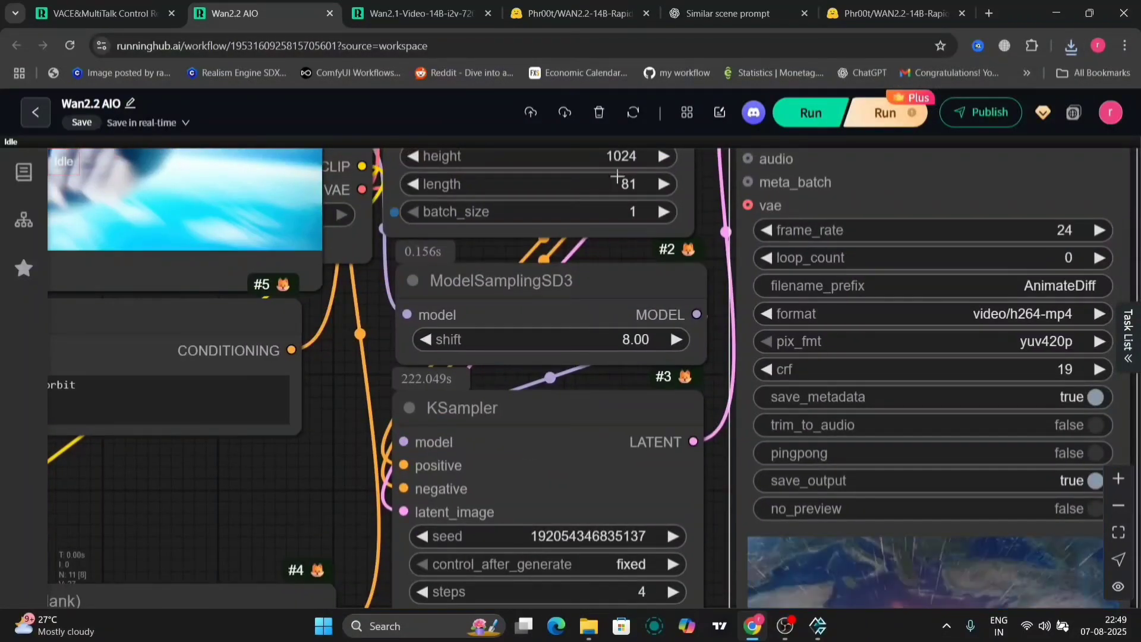
left_click(623, 190)
key("BackSpace")
type("121")
key("Return")
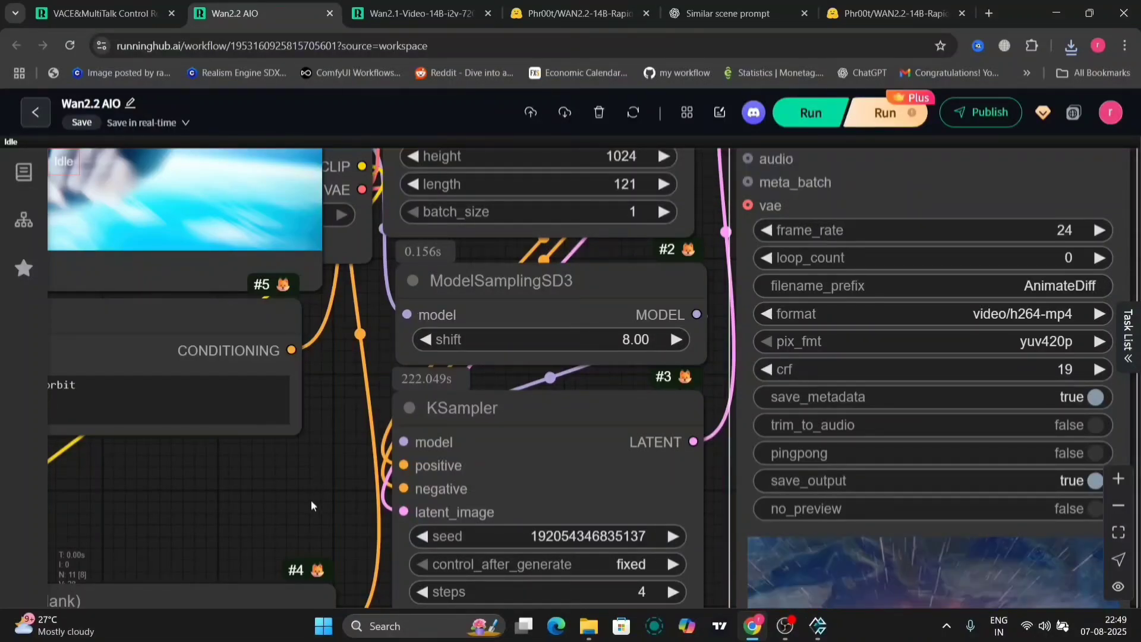
left_click_drag(311, 501, 401, 499)
scroll(402, 494, "down", 5)
scroll(401, 341, "up", 3)
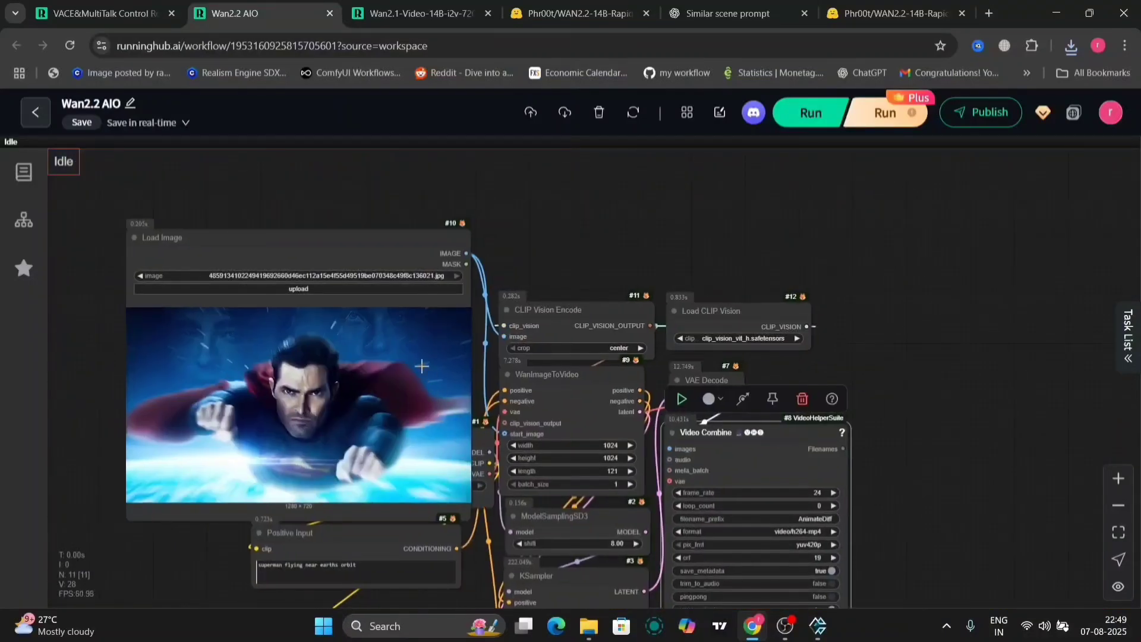
- Upload the coconut-beach girl photo as the Load Image start image
left_click(370, 293)
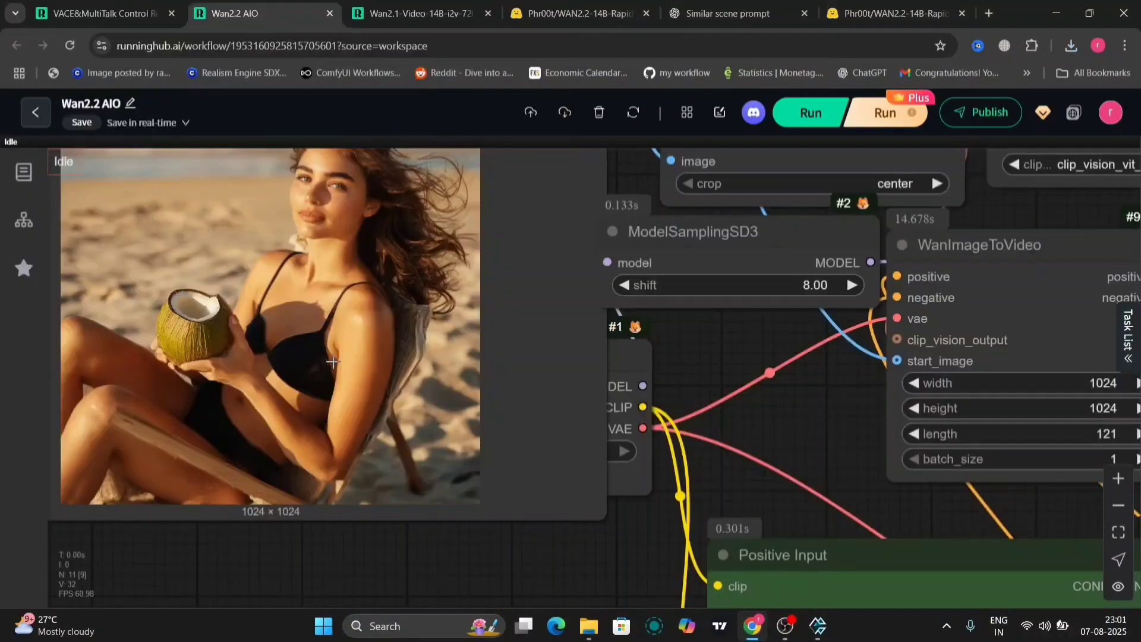
scroll(780, 449, "right", 10)
scroll(780, 449, "down", 4)
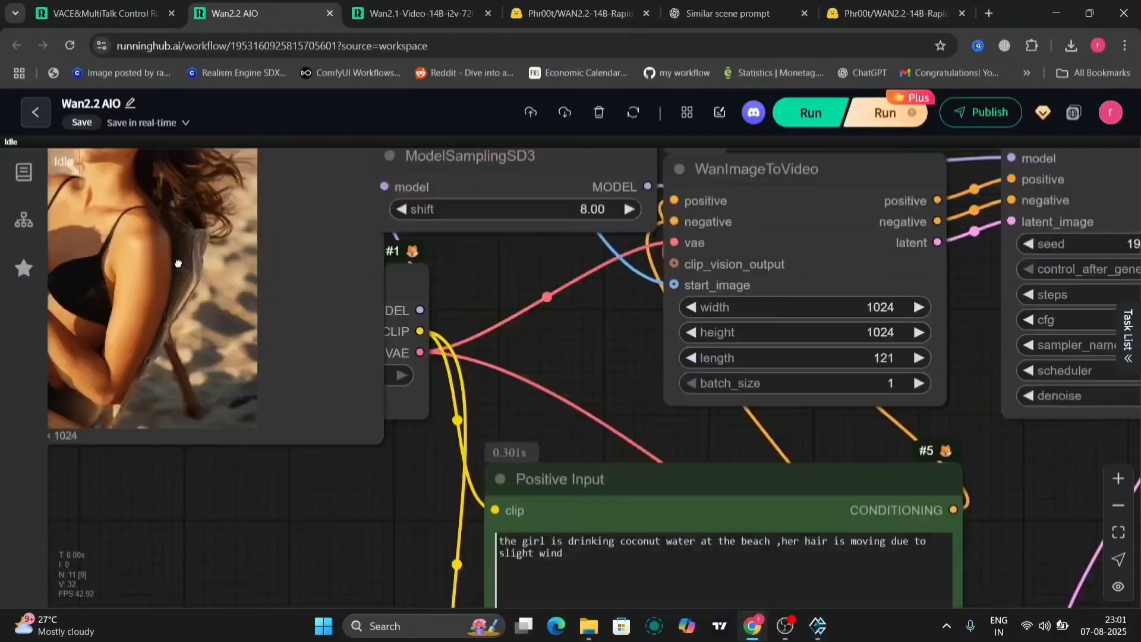
scroll(805, 465, "down", 5)
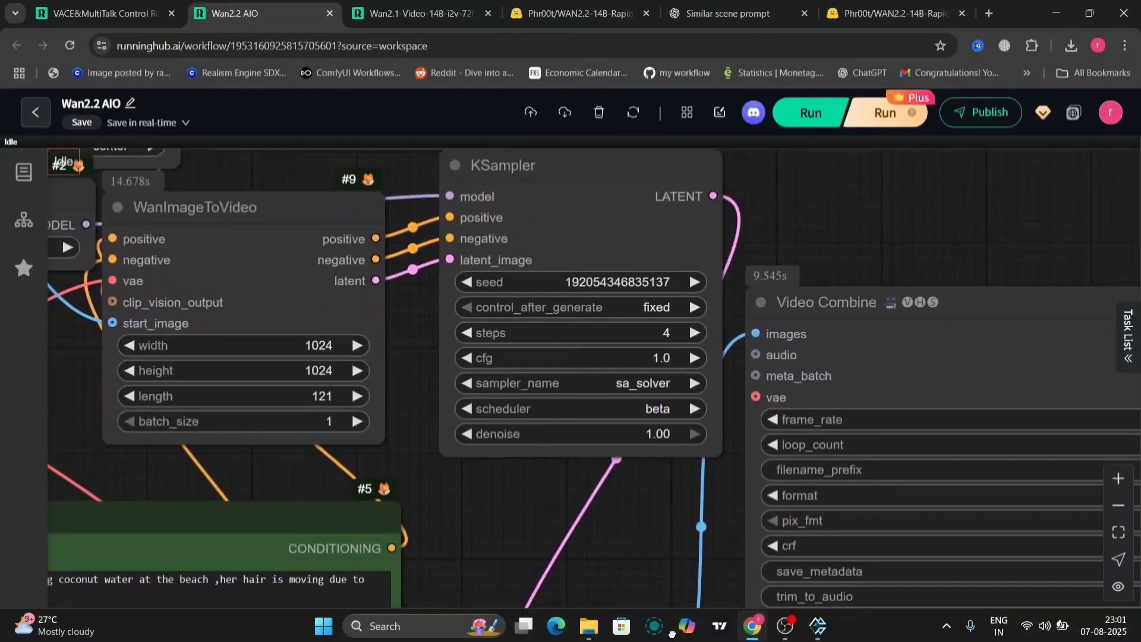
scroll(805, 466, "up", 6)
left_click_drag(301, 407, 194, 279)
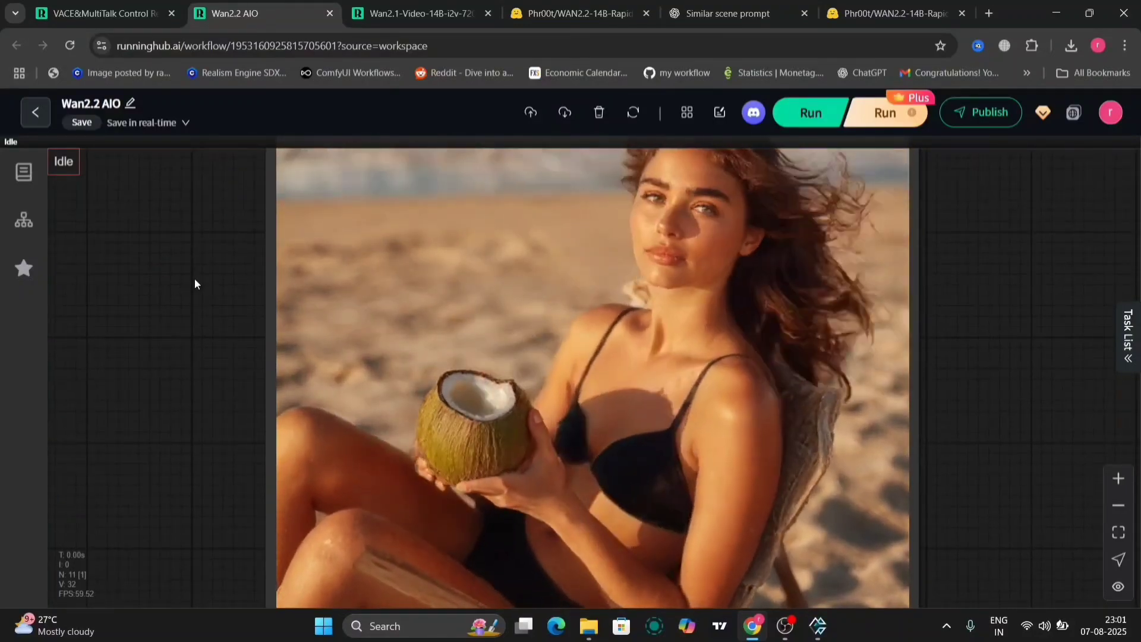
scroll(194, 279, "down", 3)
left_click_drag(194, 279, 555, 559)
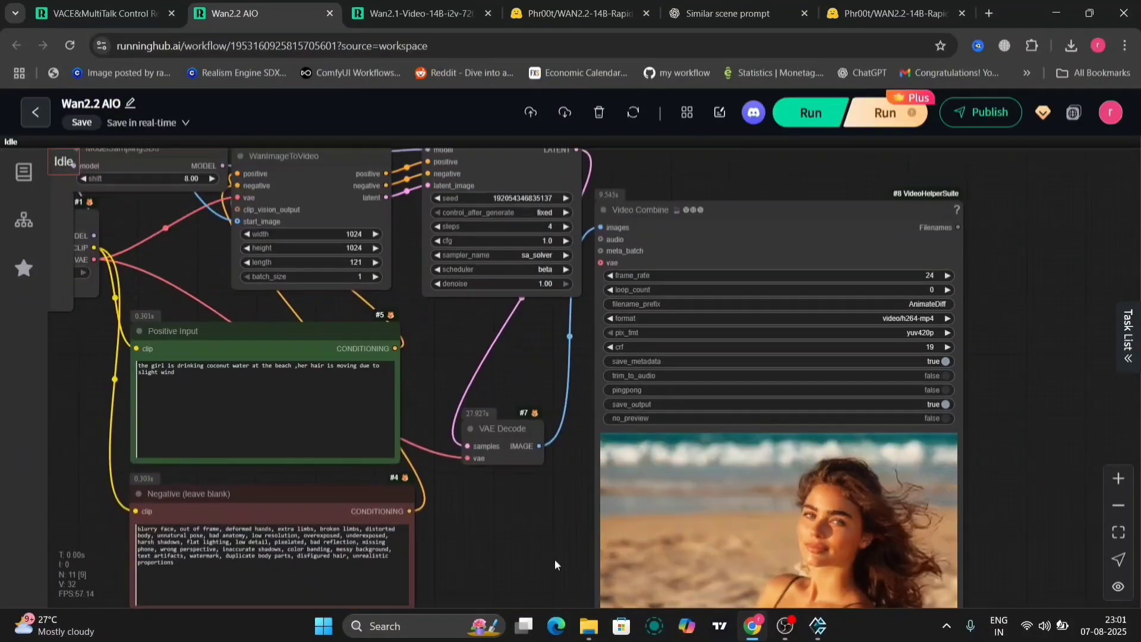
- Set the KSampler to euler_ancestral with 6 steps and start the generation
left_click(540, 255)
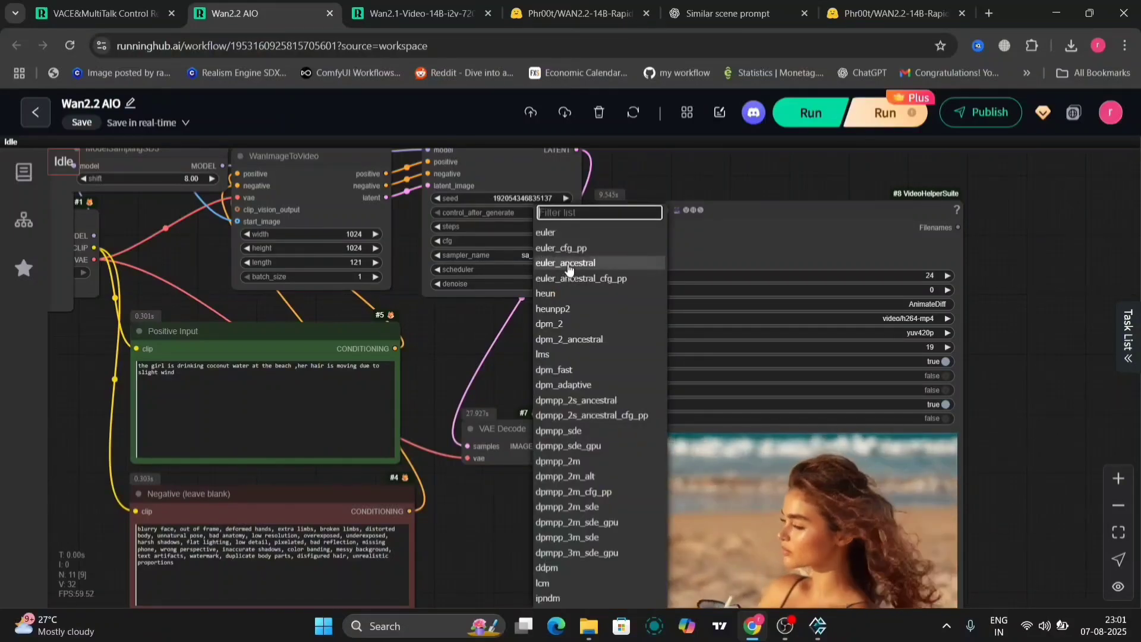
left_click(541, 261)
left_click_drag(496, 330, 623, 397)
left_click(694, 294)
left_click(694, 293)
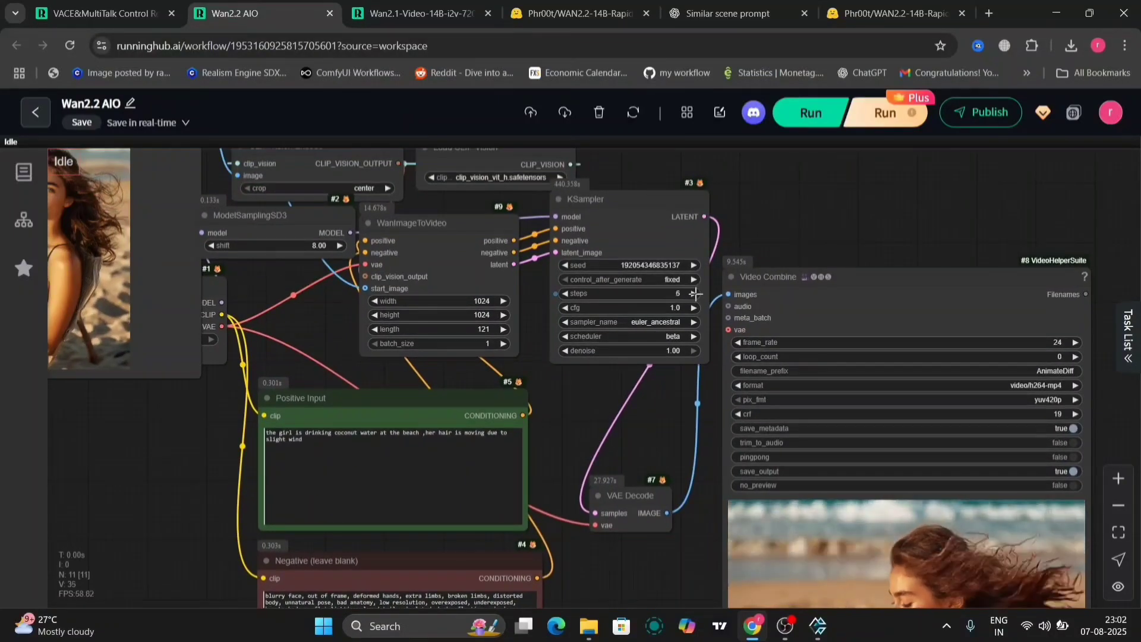
left_click(797, 122)
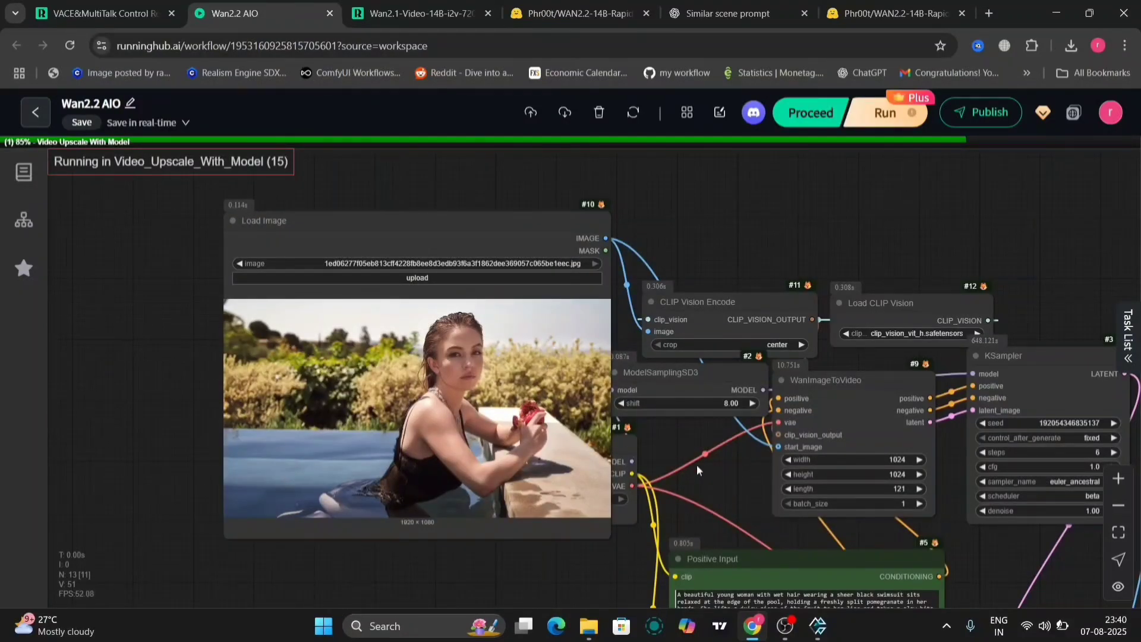
- Select and read the full positive prompt for the pomegranate-pool scene
left_click_drag(698, 467, 529, 296)
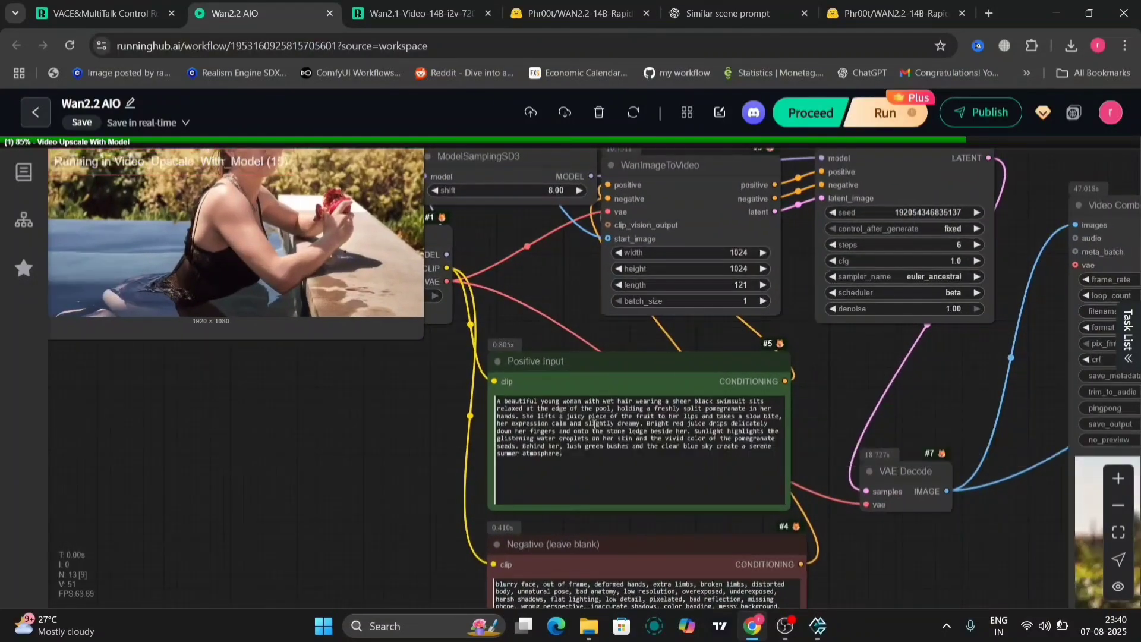
scroll(800, 453, "up", 5)
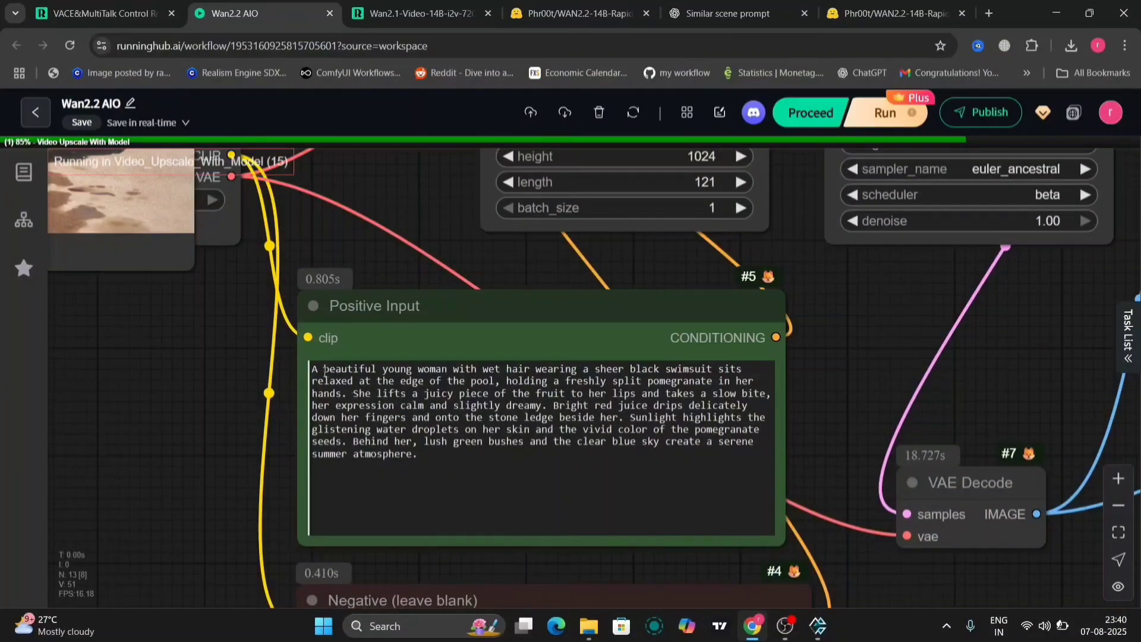
left_click_drag(324, 370, 405, 363)
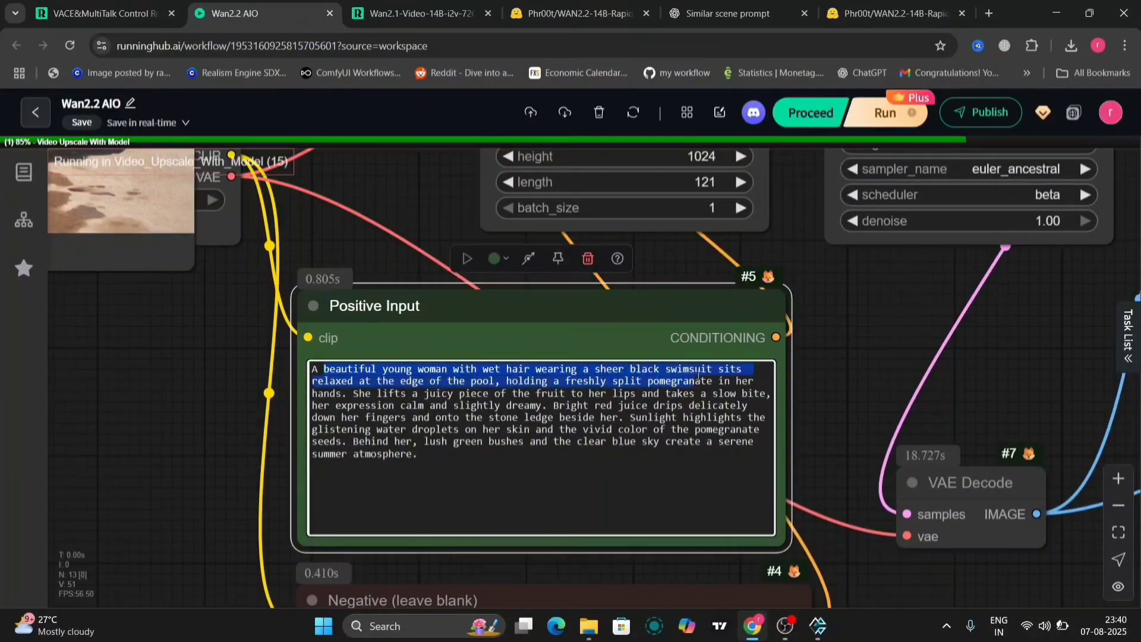
left_click_drag(719, 384, 455, 470)
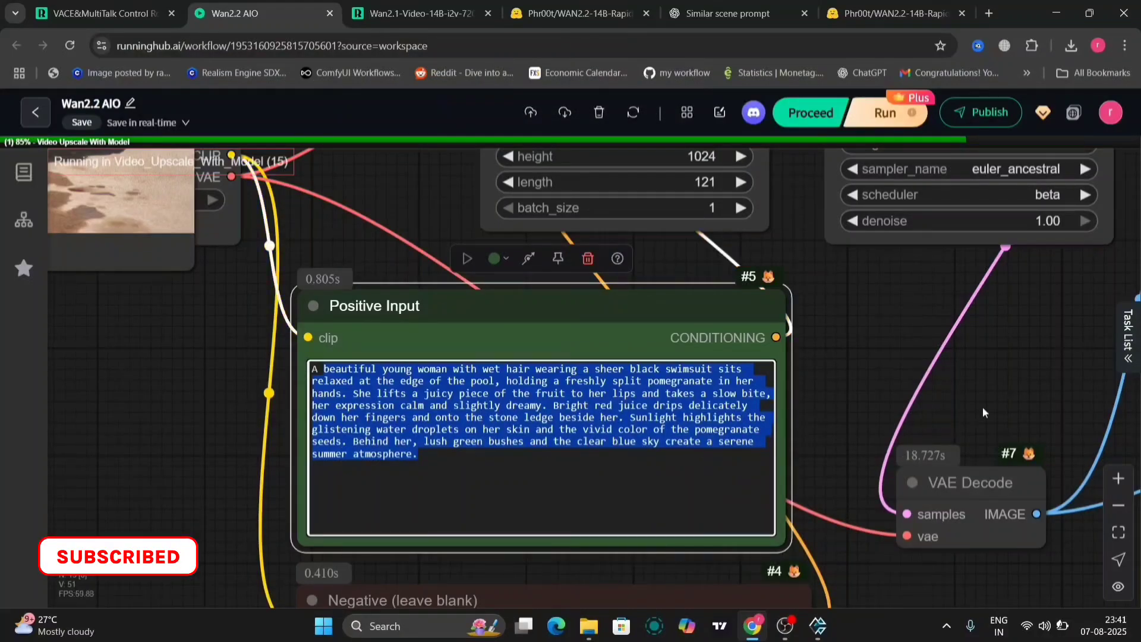
scroll(983, 407, "down", 5)
scroll(955, 313, "up", 3)
- Zoom into the Video Combine preview of the woman biting the pomegranate
left_click_drag(819, 323, 616, 347)
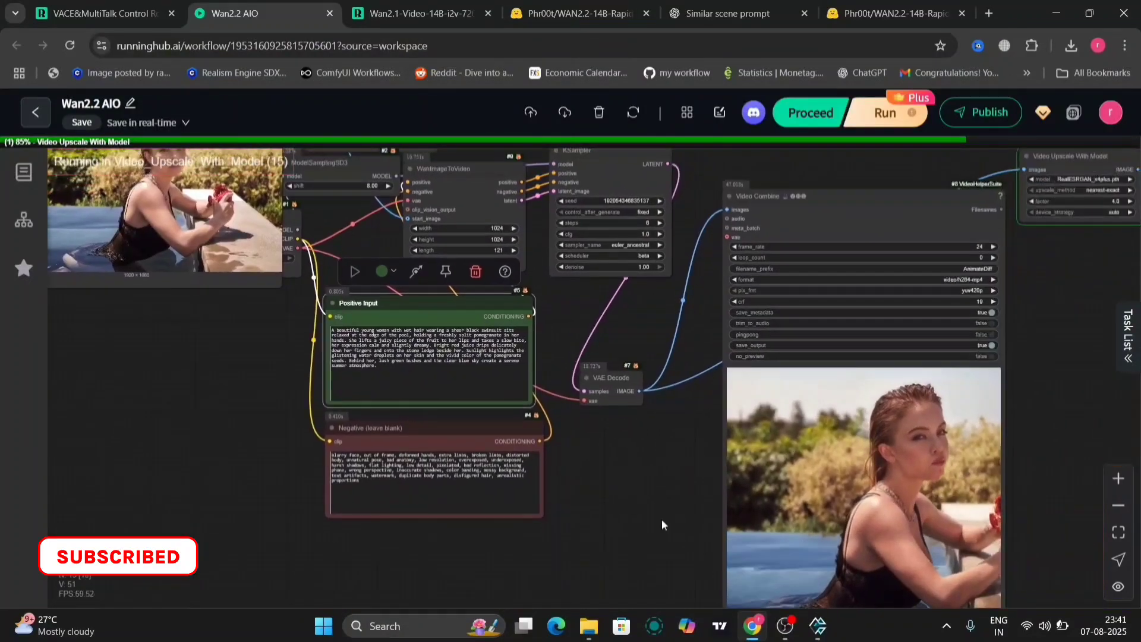
left_click_drag(661, 519, 430, 414)
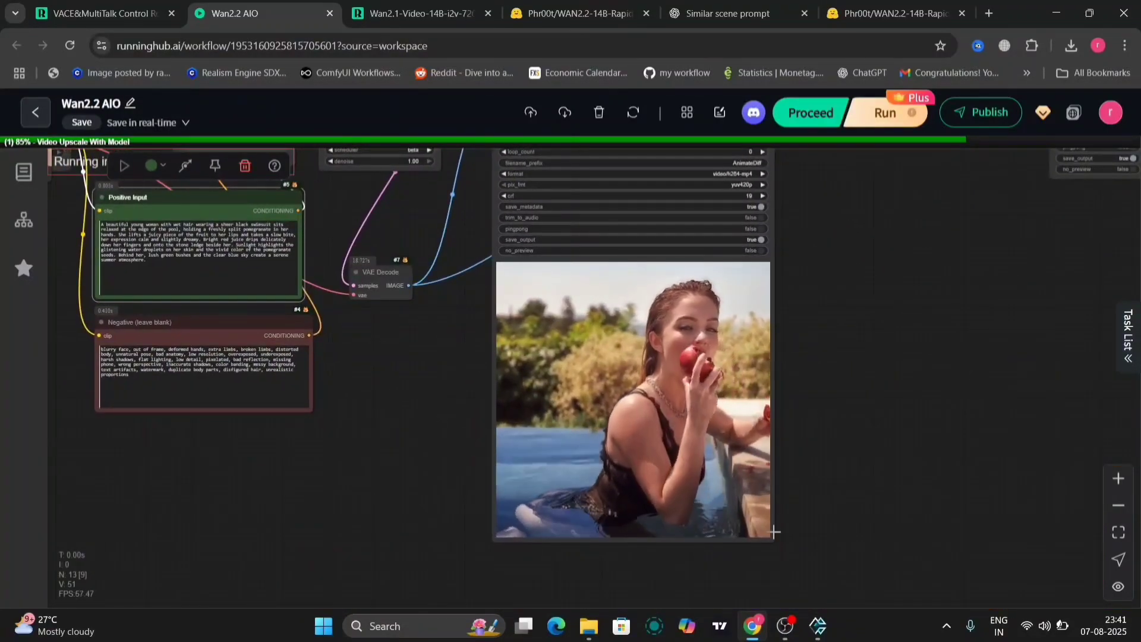
left_click_drag(761, 416, 853, 414)
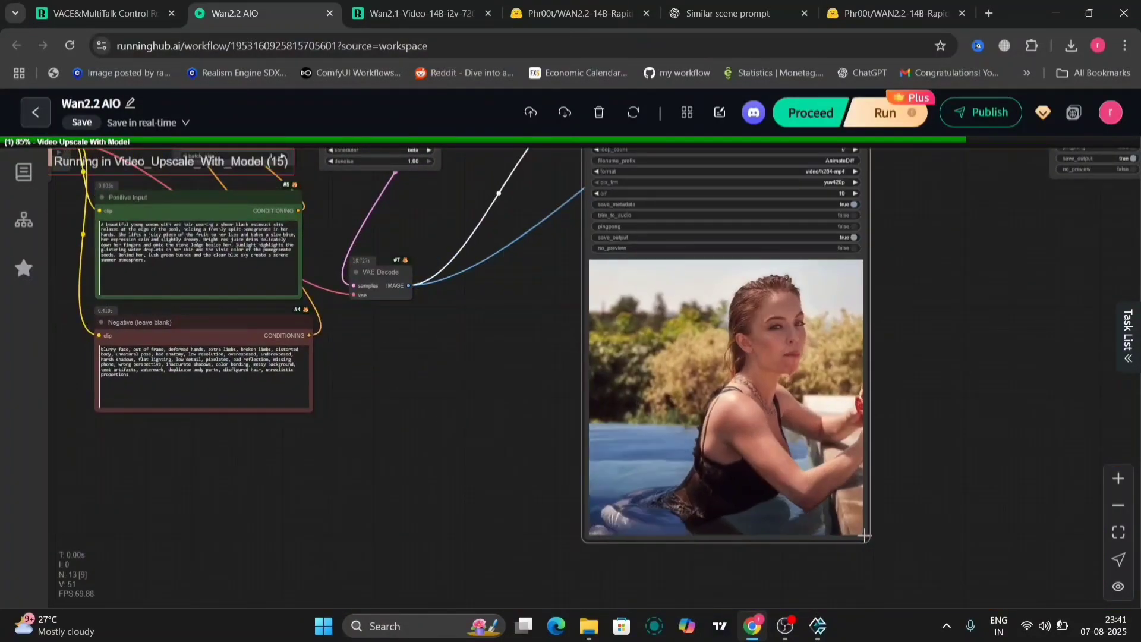
scroll(897, 403, "up", 5)
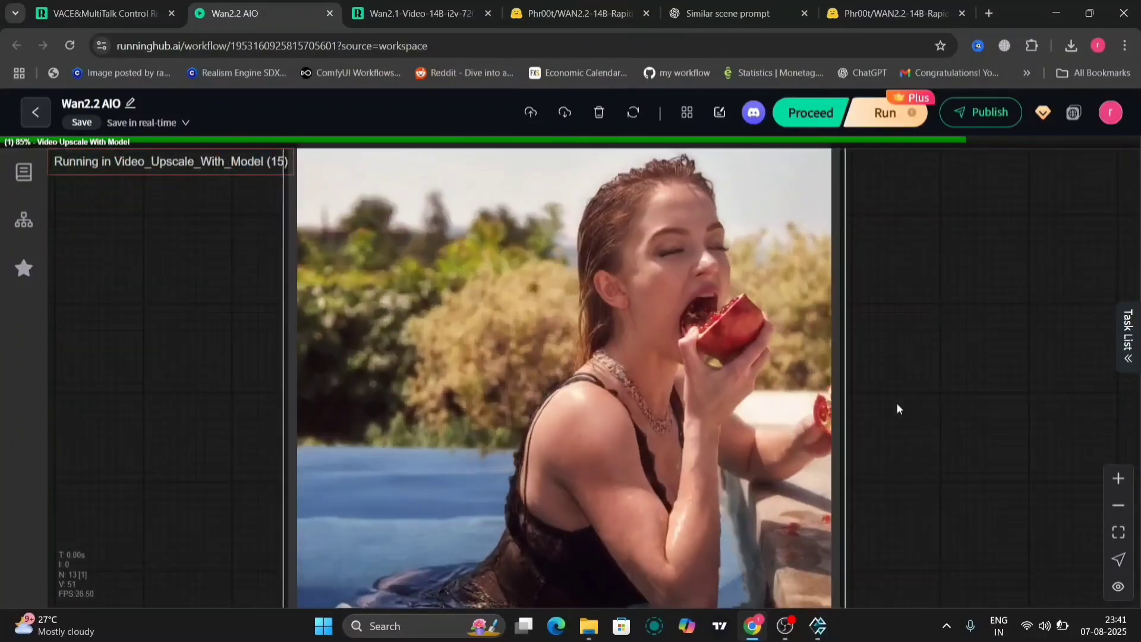
left_click_drag(899, 390, 903, 443)
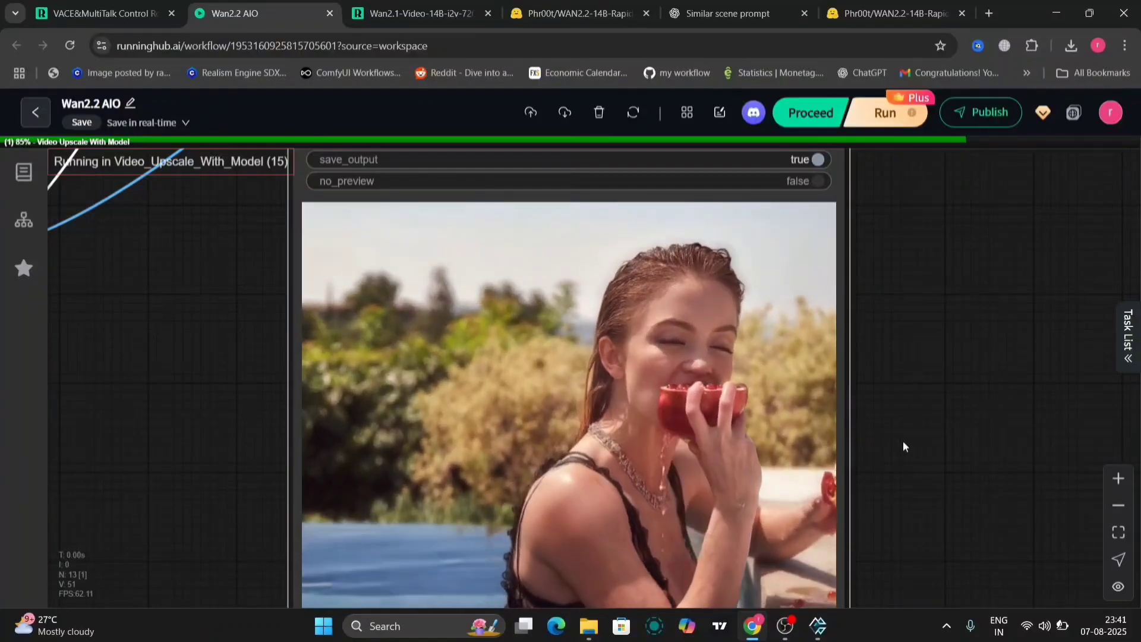
- Save the pomegranate-pool preview from the Video Combine node to the computer as MP4
right_click(659, 443)
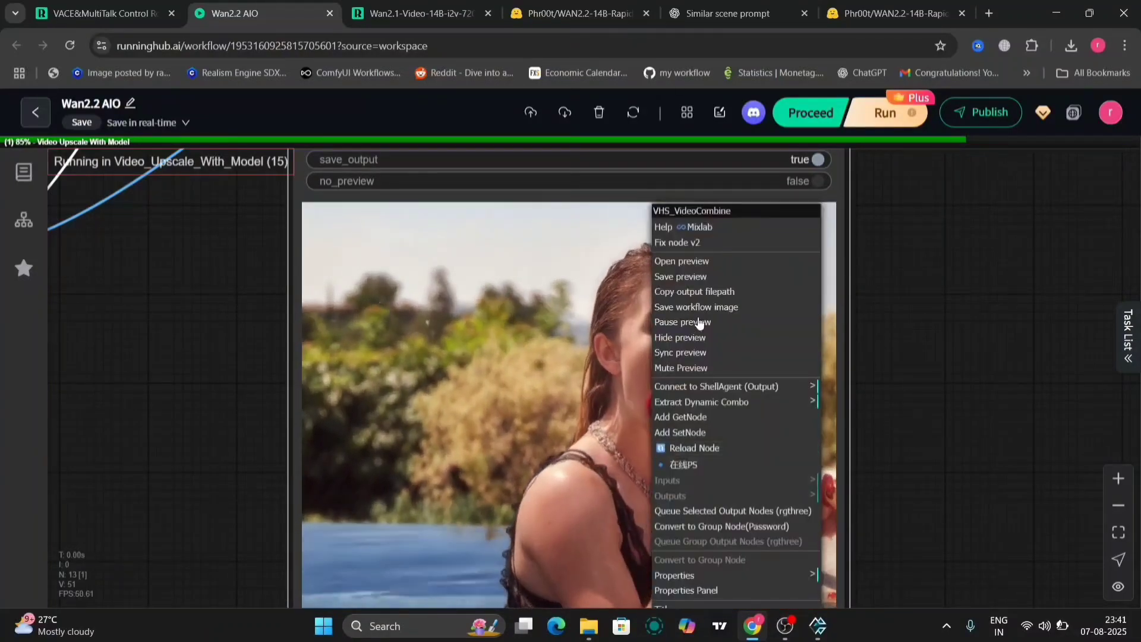
left_click(731, 277)
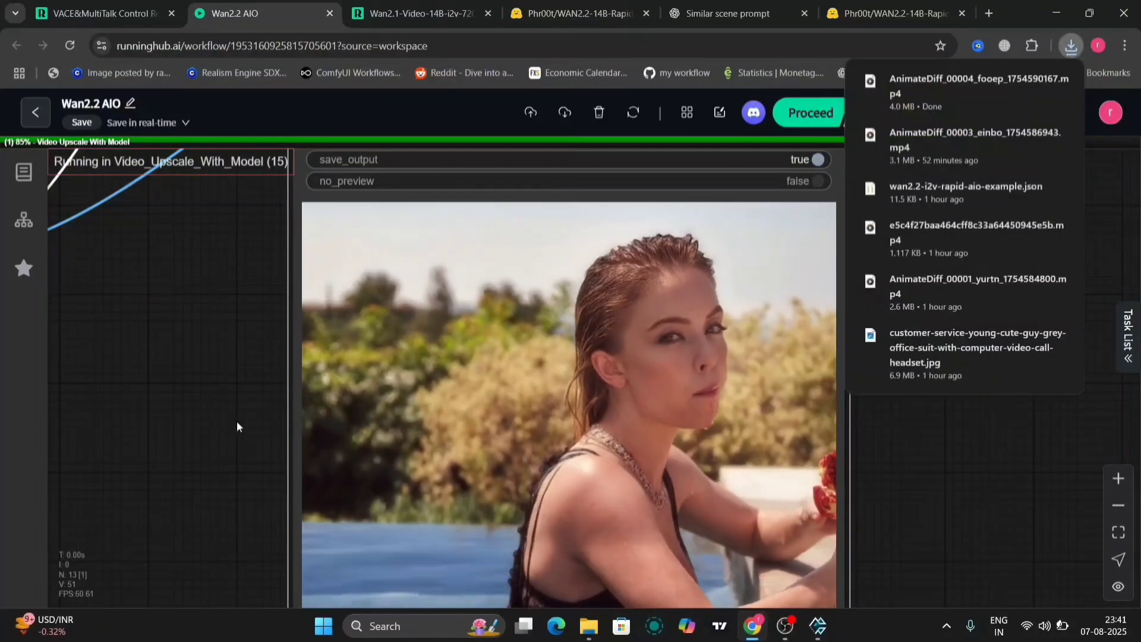
left_click(231, 422)
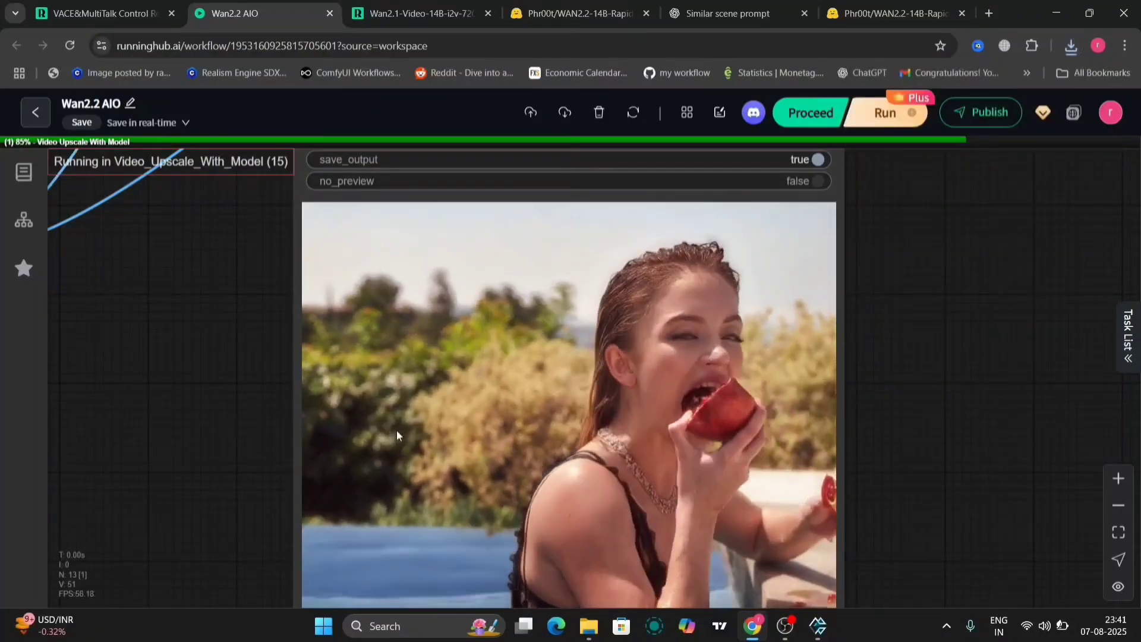
- Pan back over the workflow to the input image, sampler settings and positive/negative prompts
scroll(398, 430, "down", 4)
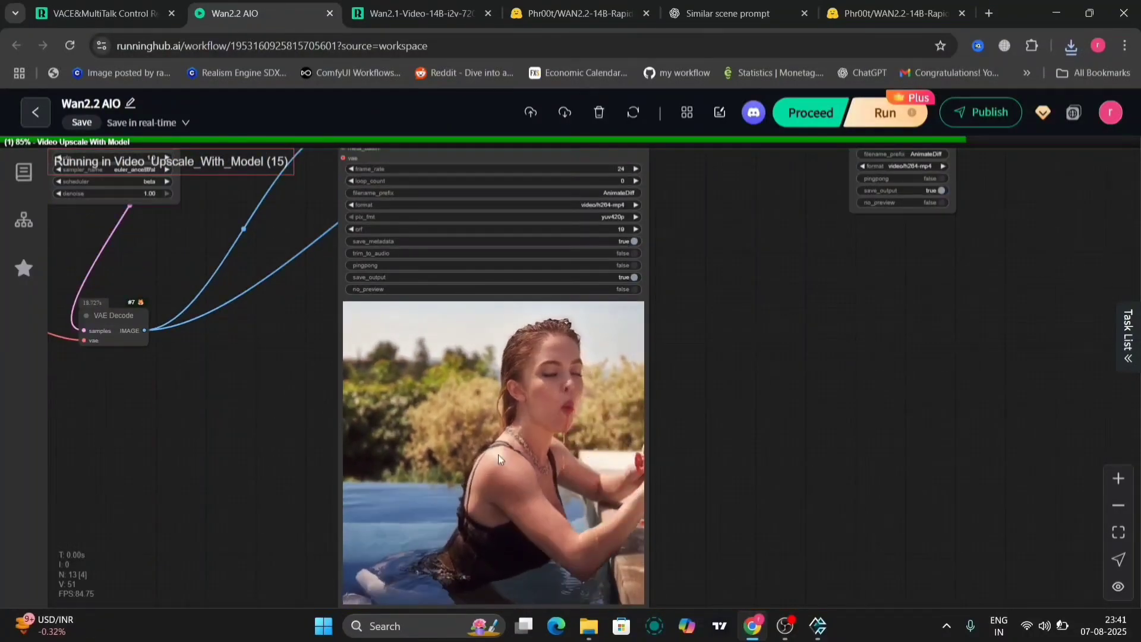
left_click_drag(709, 420, 800, 366)
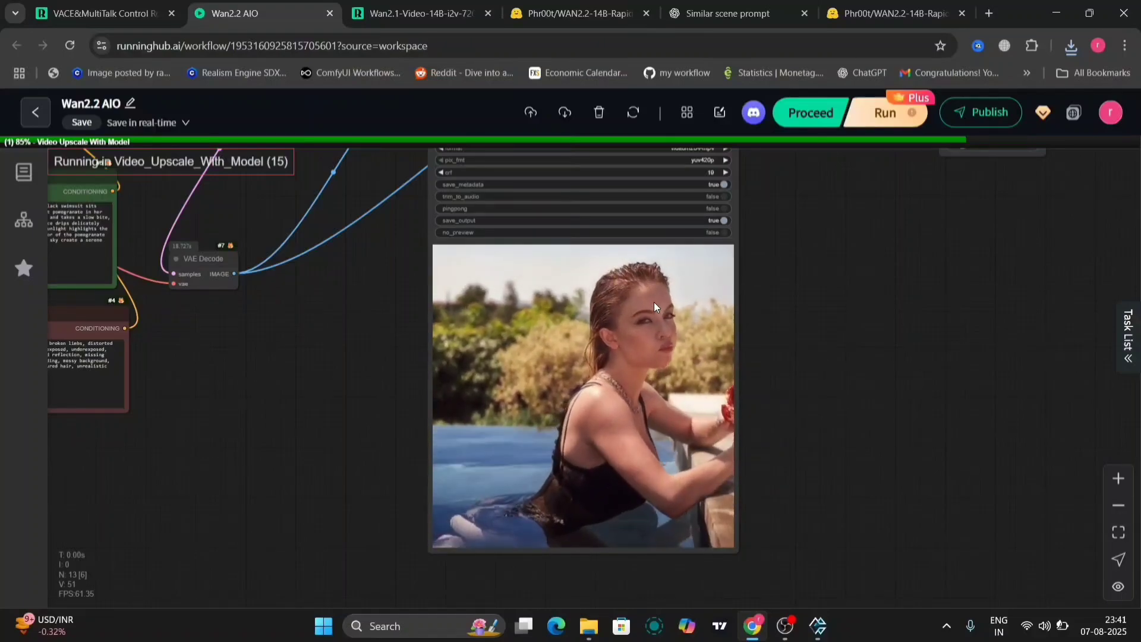
left_click_drag(355, 243, 756, 466)
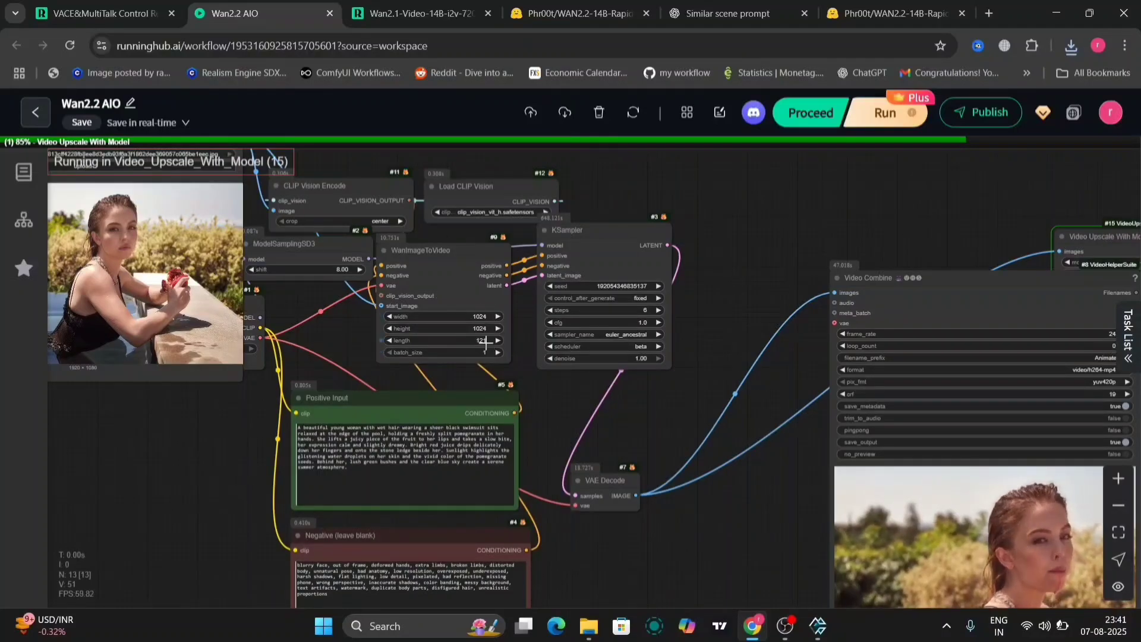
scroll(595, 352, "up", 7)
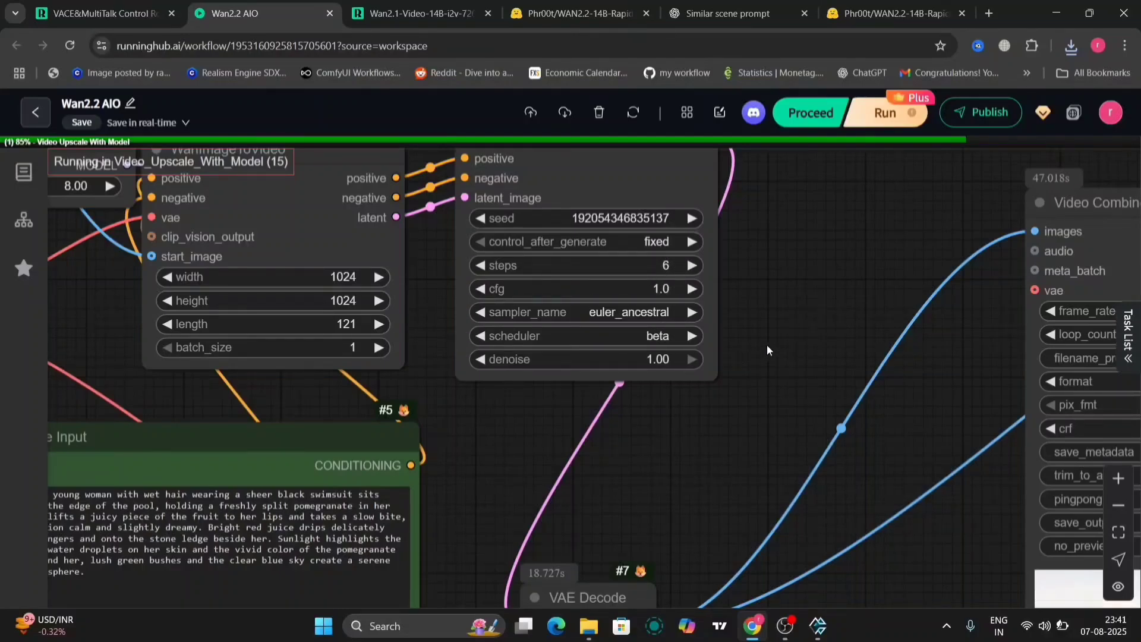
left_click_drag(575, 575, 845, 257)
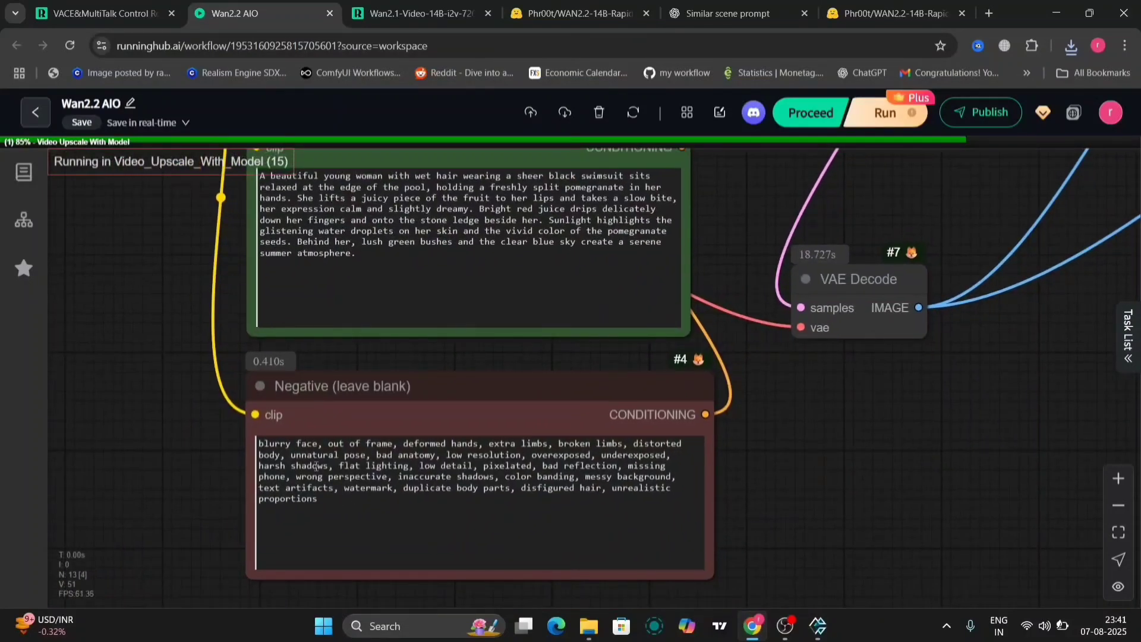